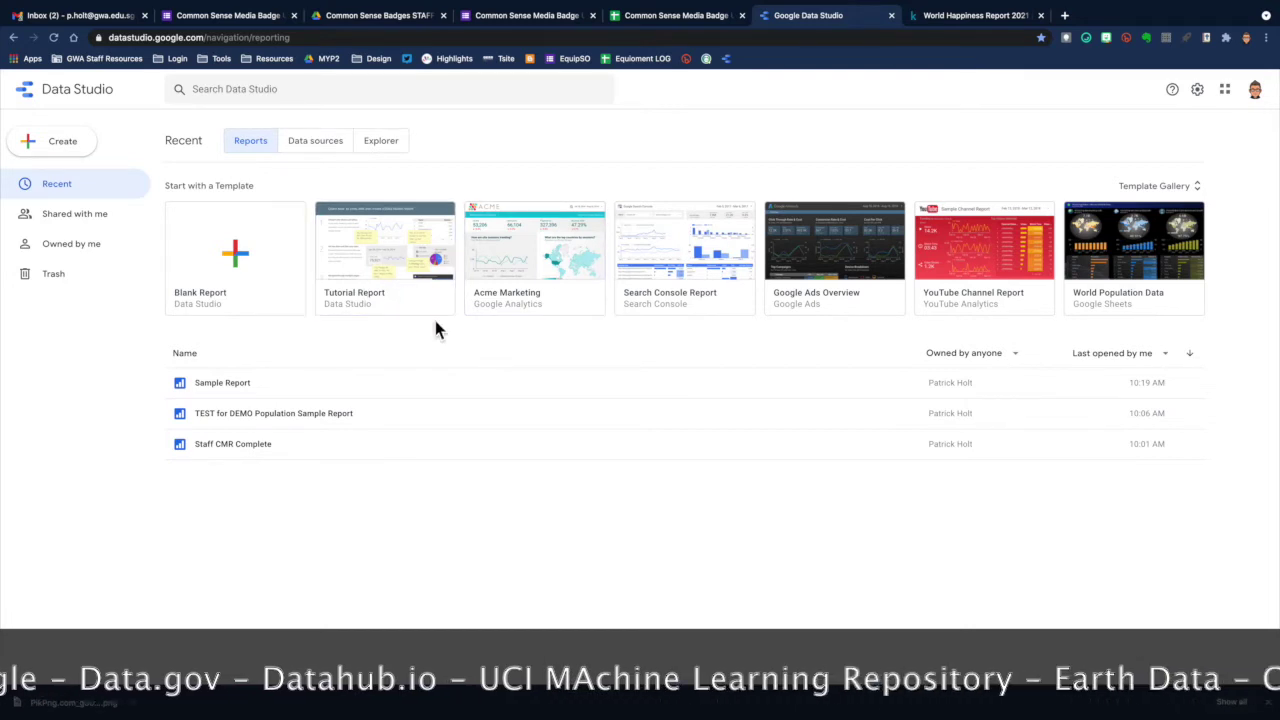
Review the existing data sources, then look over the World Happiness Report 2021 dataset page on Kaggle.
click(324, 144)
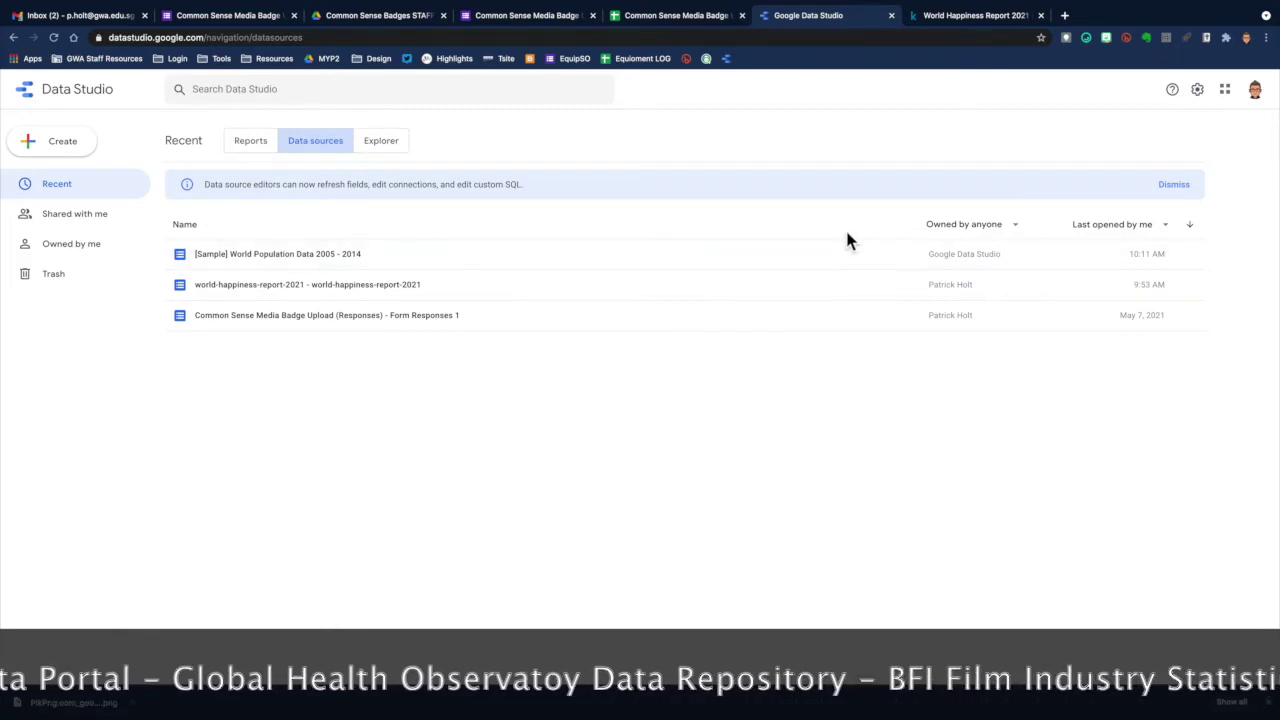
click(988, 20)
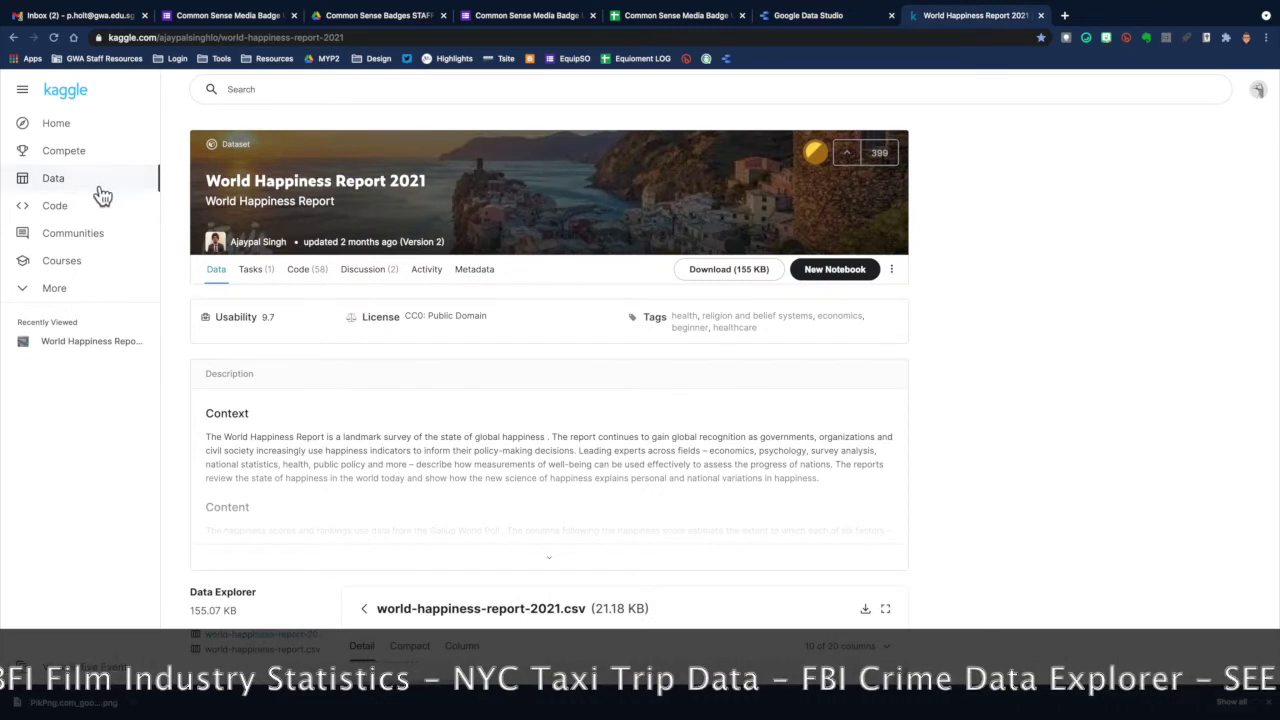
scroll(658, 617, down, 1)
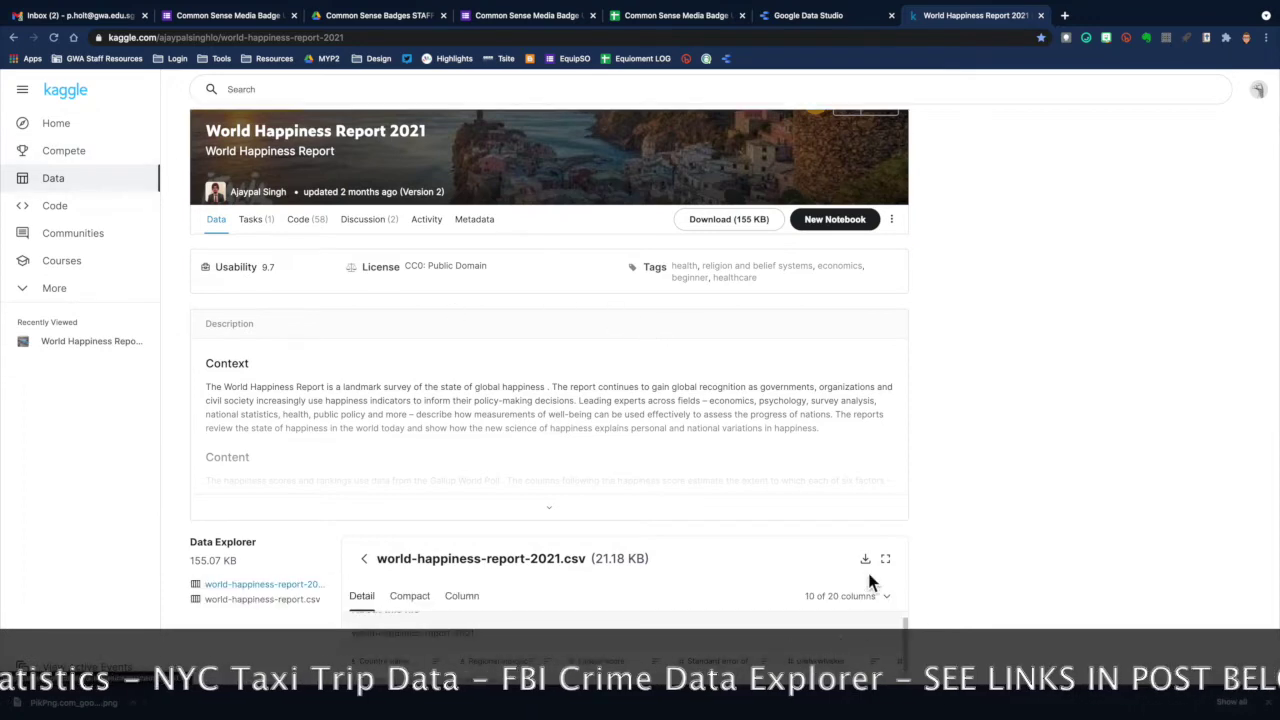
key(ctrl+shift+Tab)
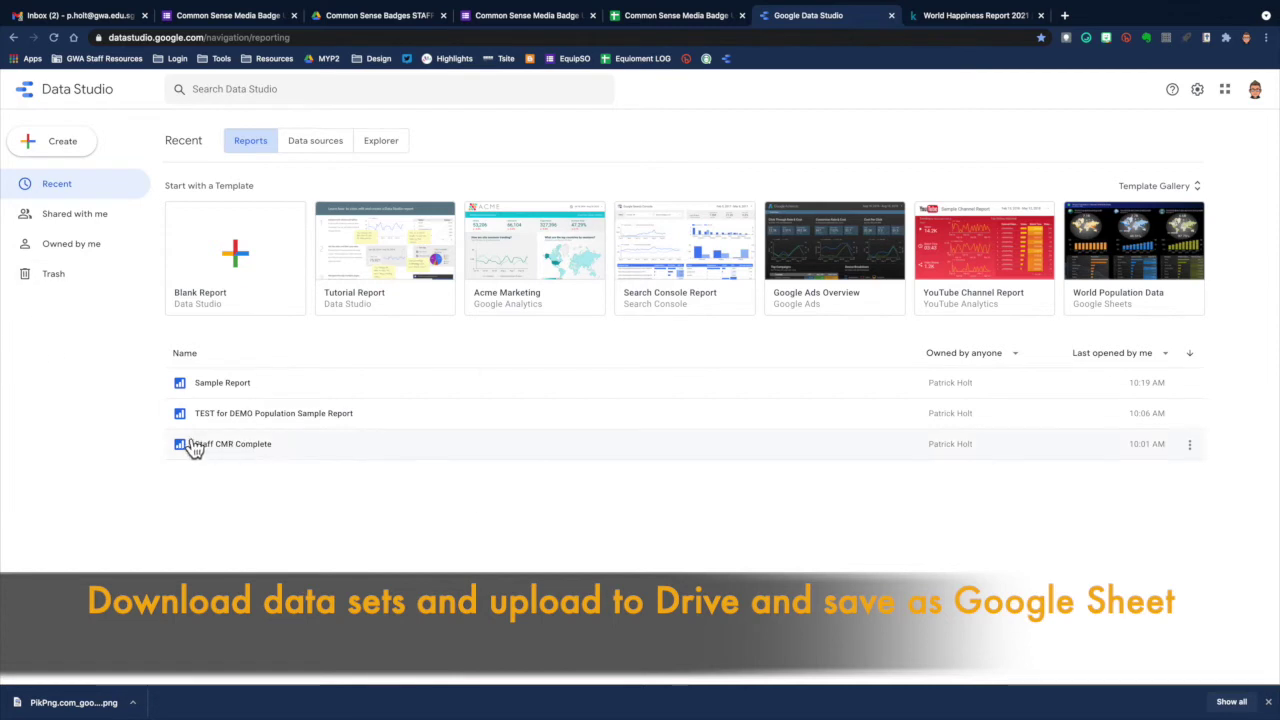
Create a data source with the Google Sheets connector from the world-happiness-report-2021 spreadsheet and its worksheet.
click(322, 142)
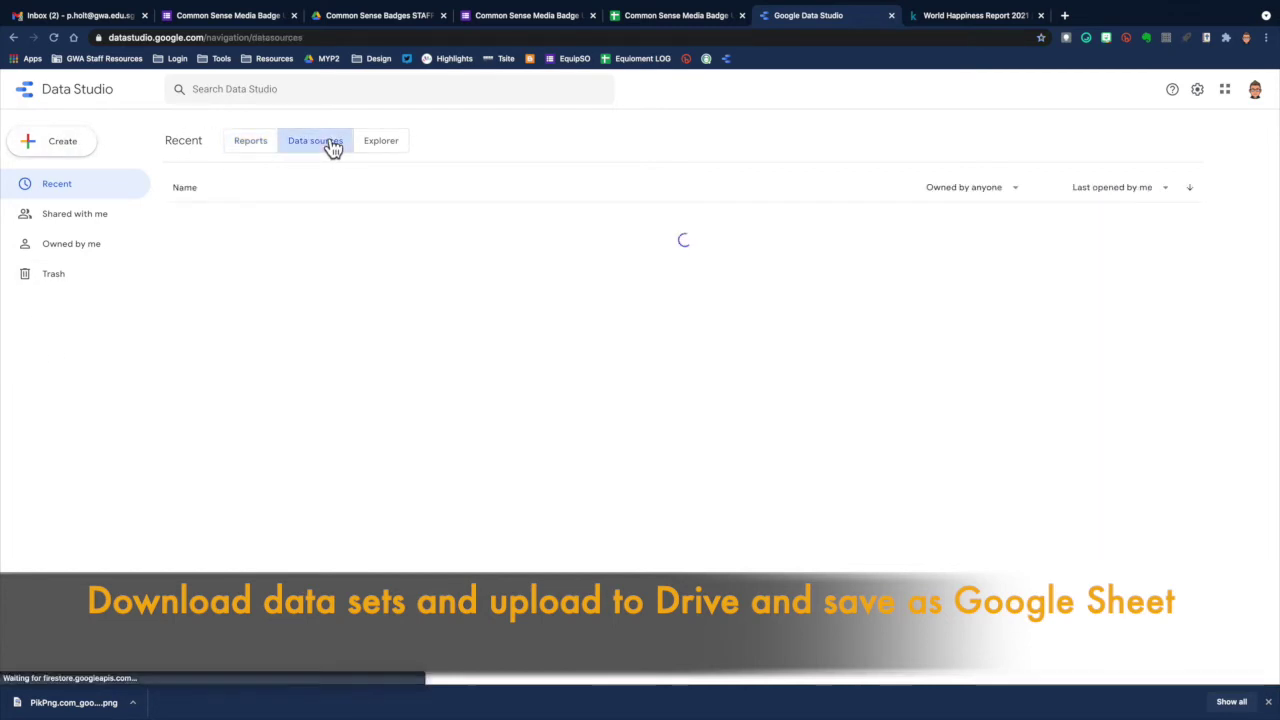
click(63, 143)
click(54, 206)
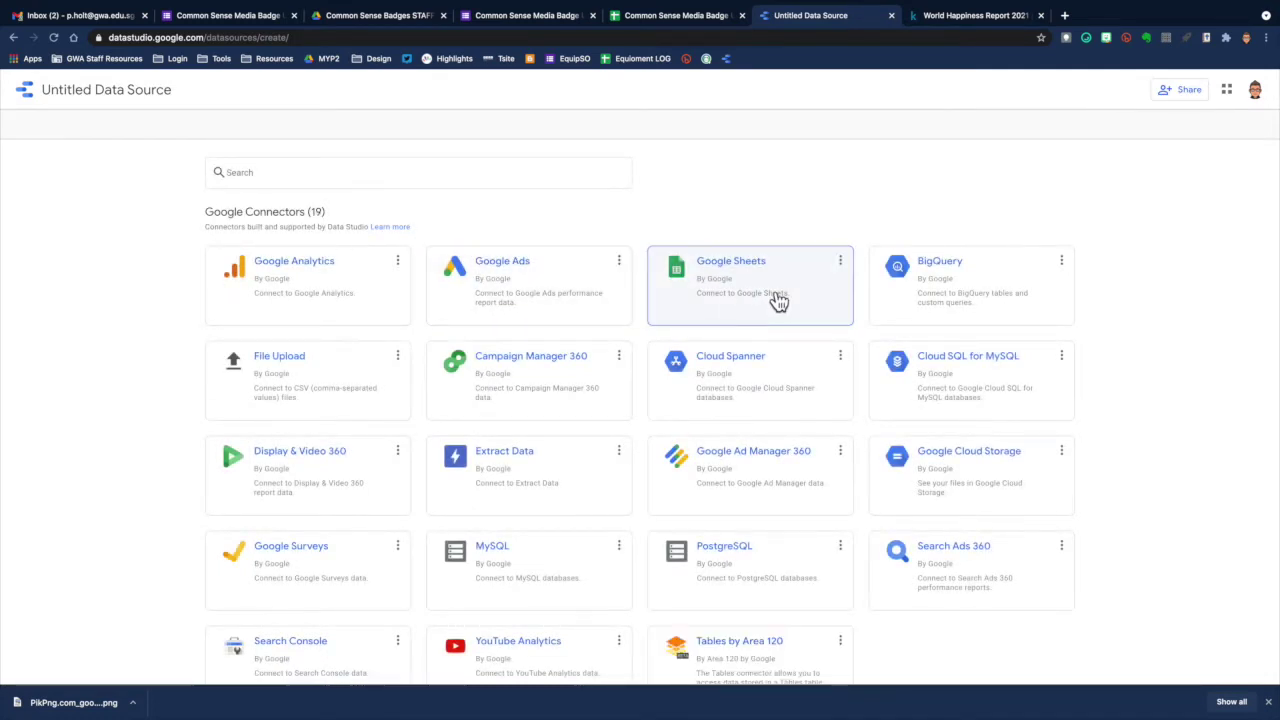
click(778, 298)
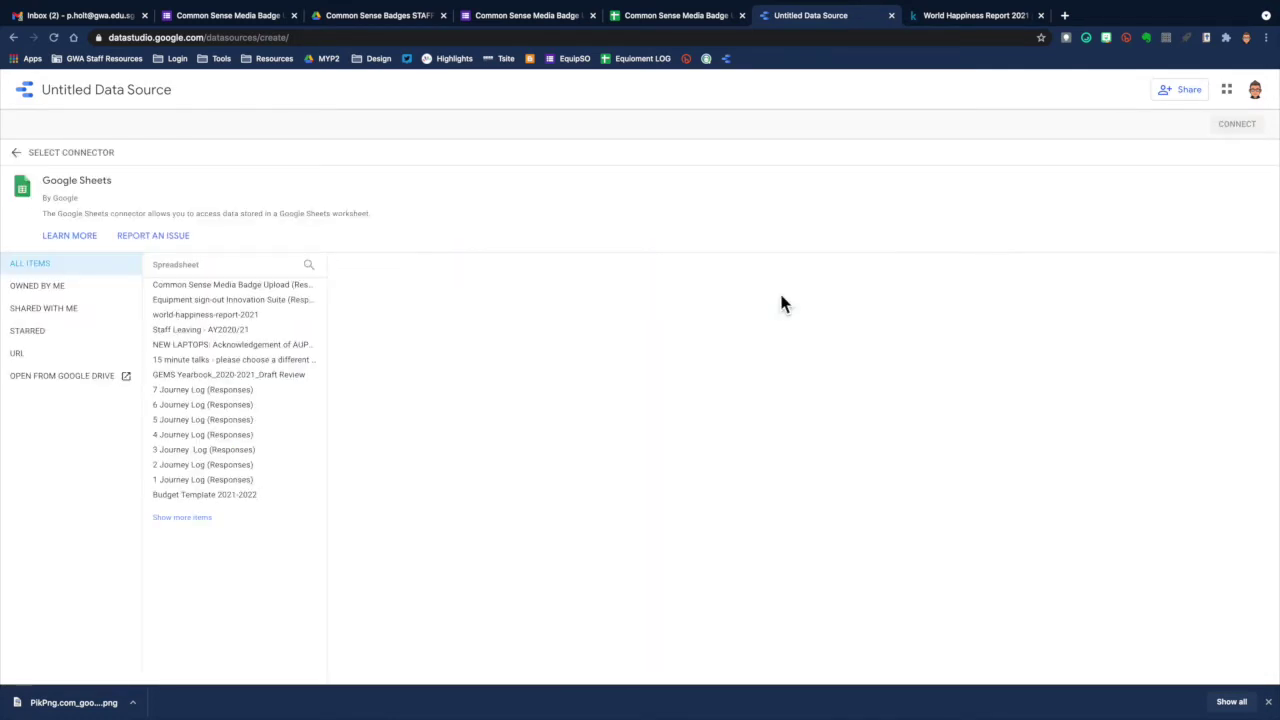
click(250, 318)
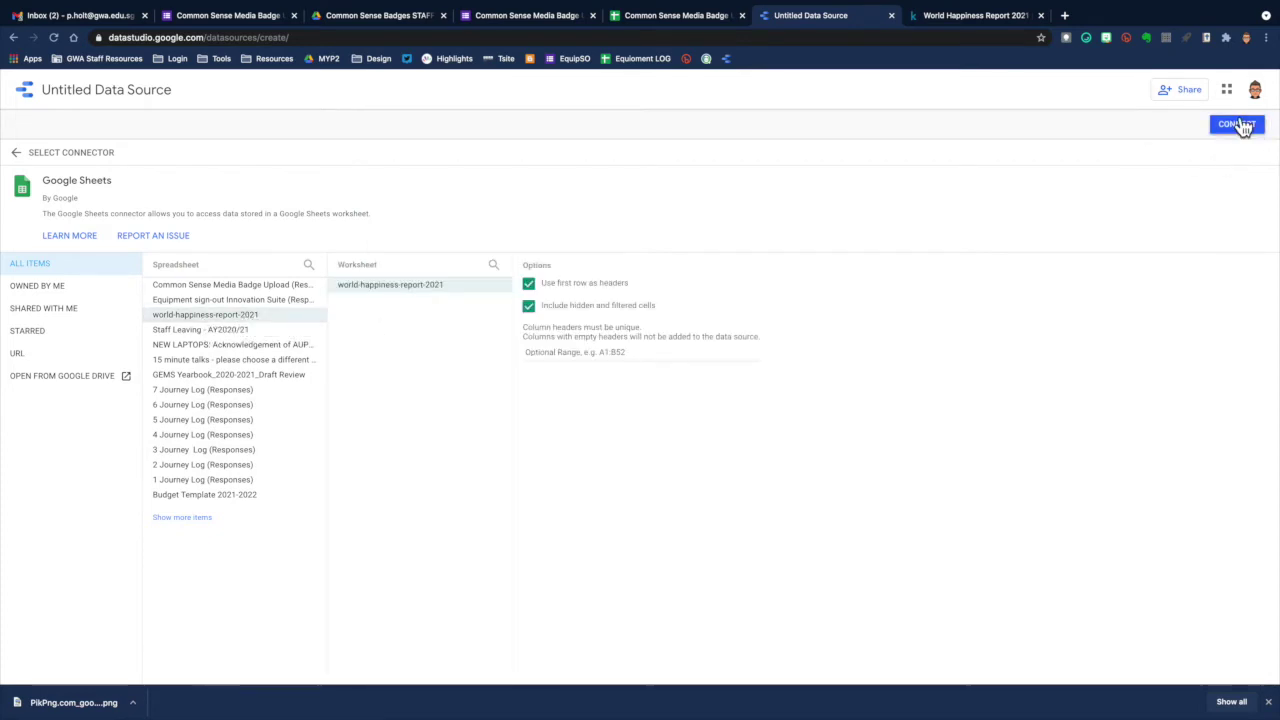
click(1242, 127)
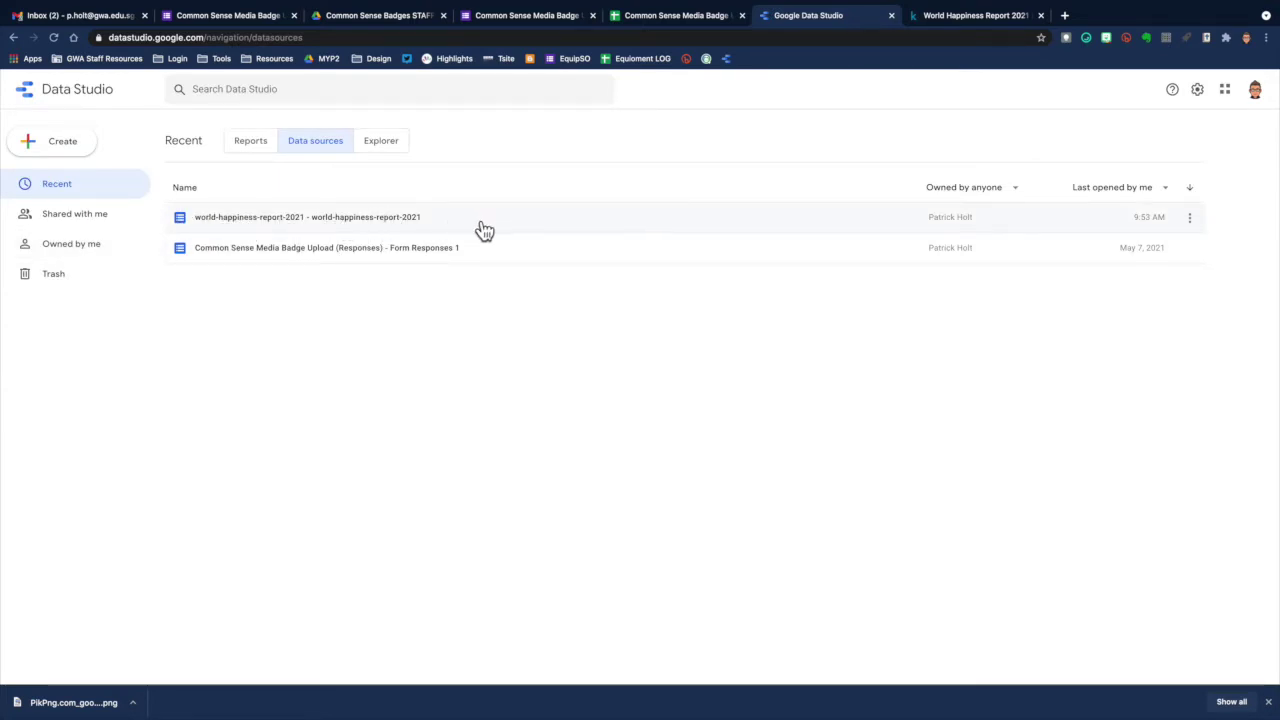
Create a blank report that uses the existing data source [Sample] World Population Data 2005 - 2014.
click(251, 145)
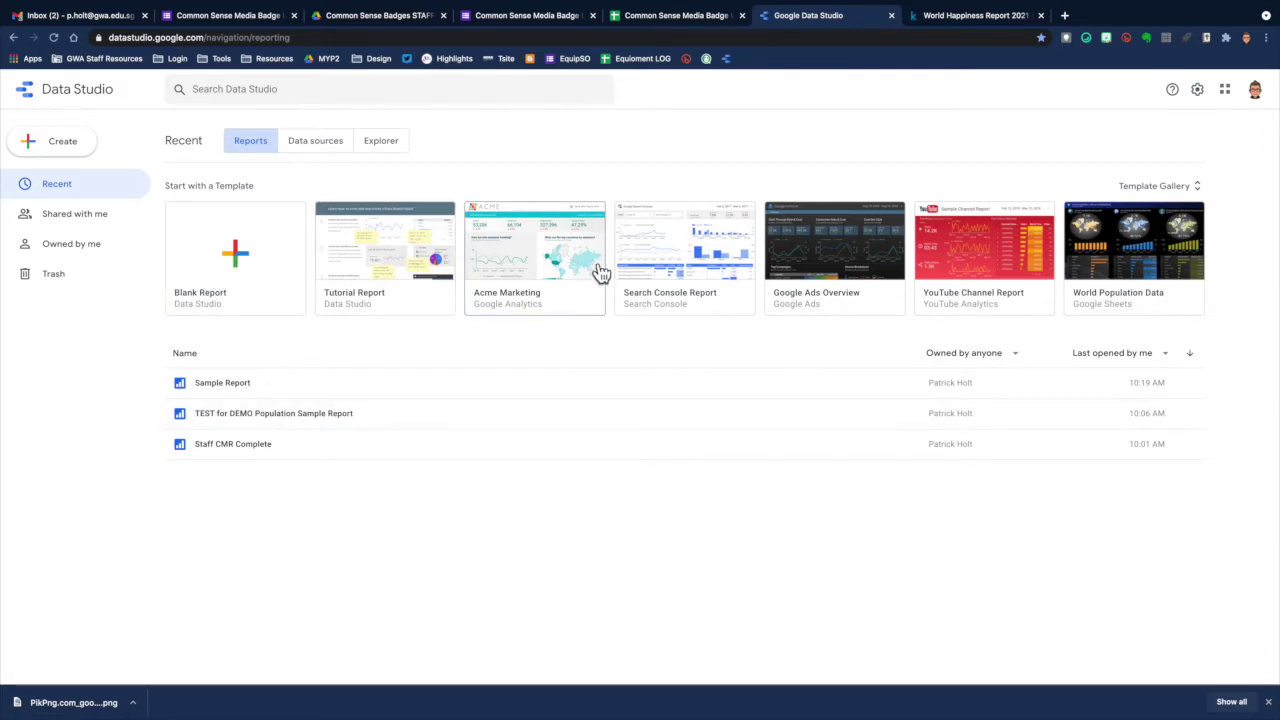
click(240, 262)
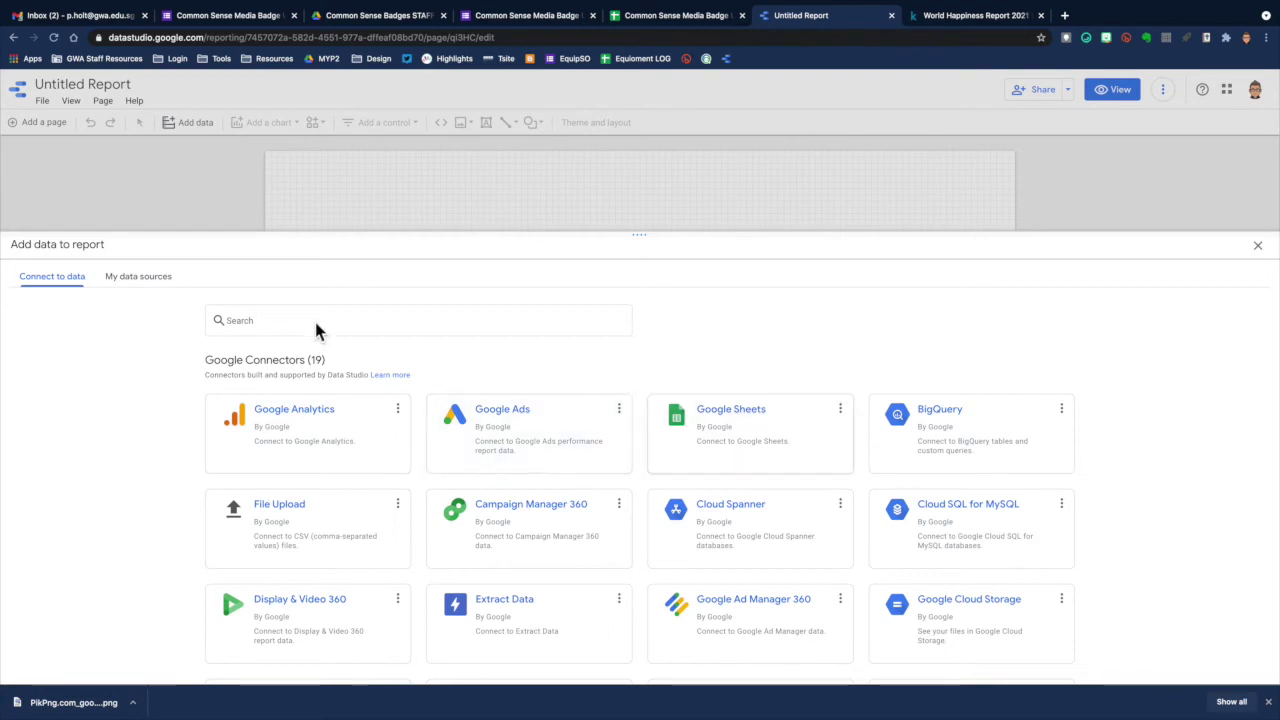
click(128, 282)
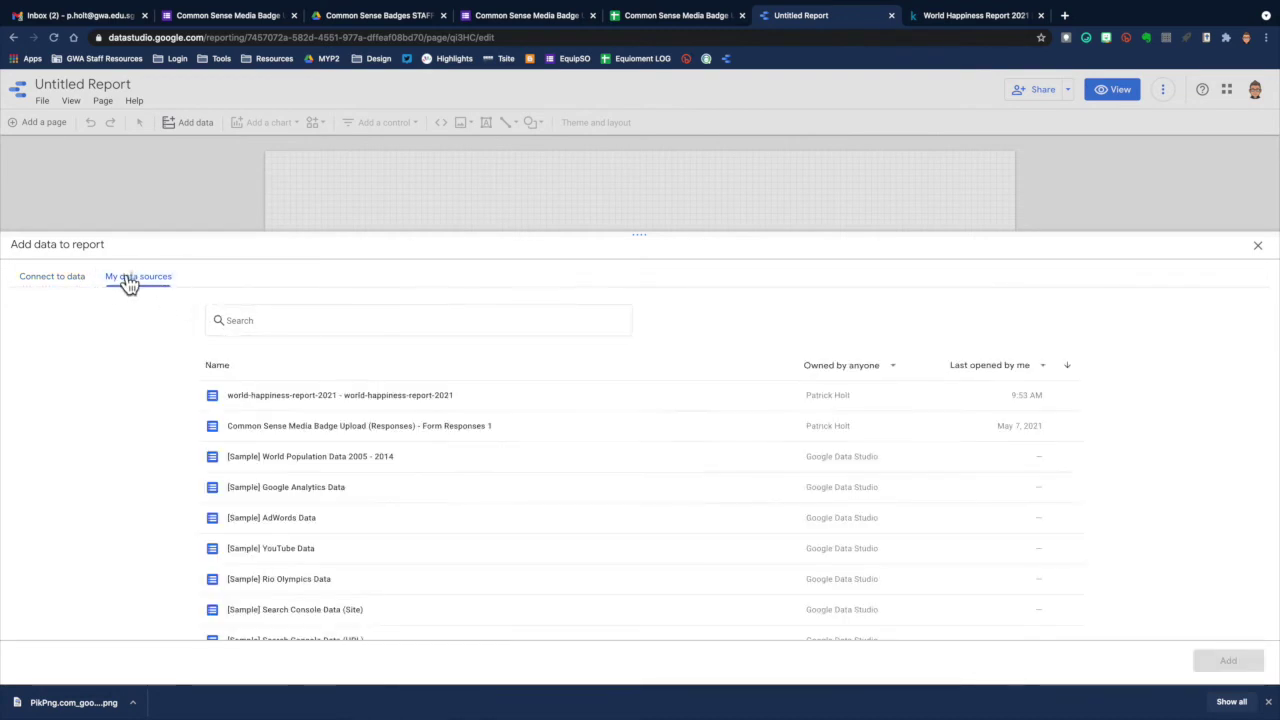
click(290, 466)
click(1232, 664)
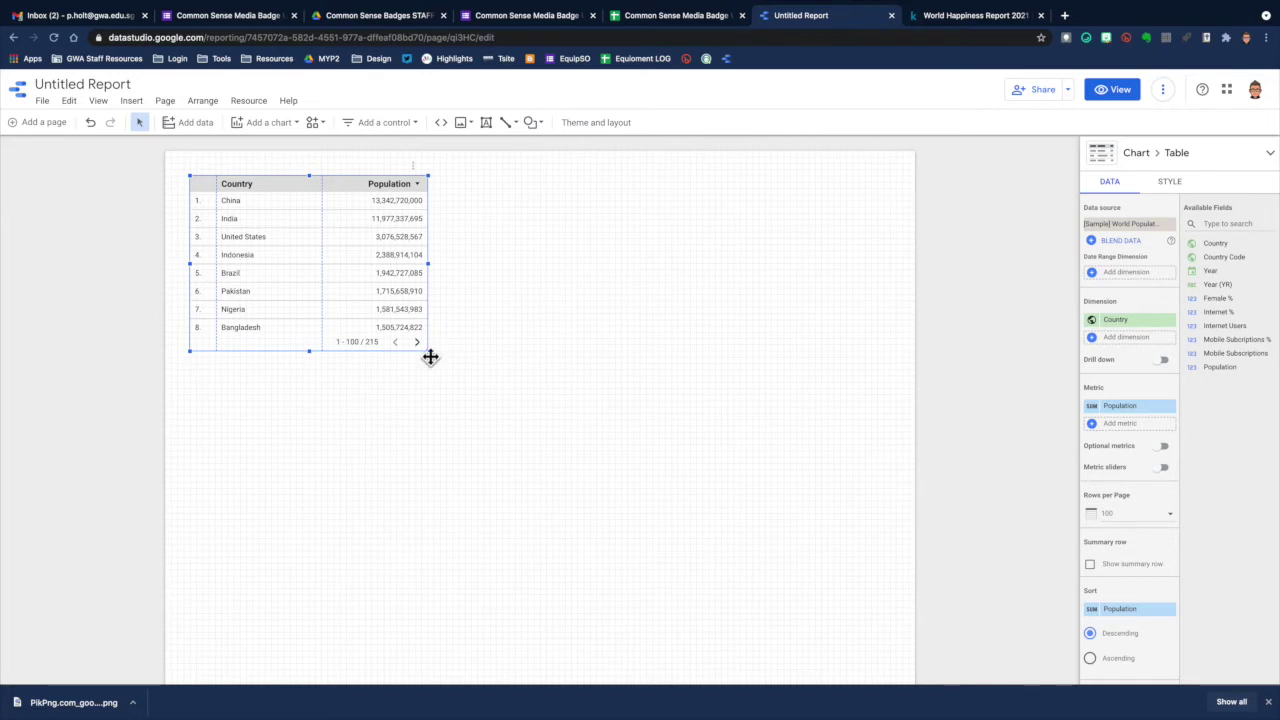
Enlarge the country population table and place a pie chart beside it.
drag(437, 361, 528, 378)
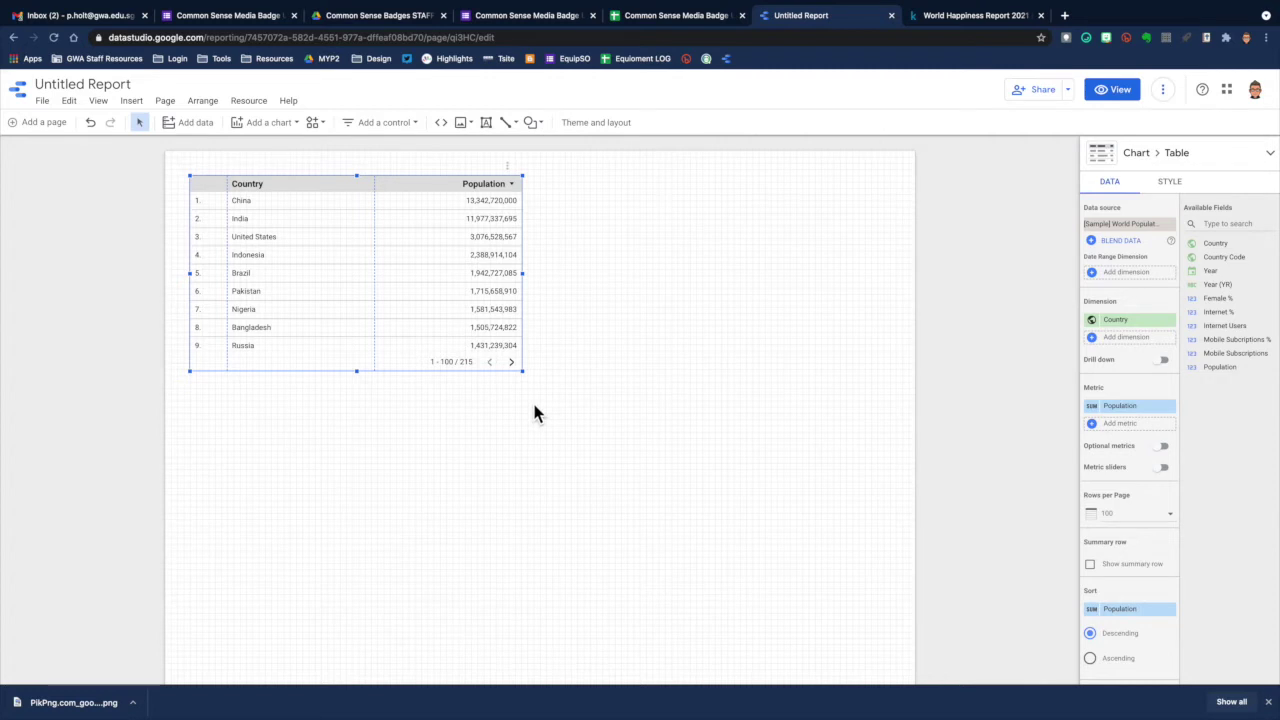
click(266, 123)
click(249, 309)
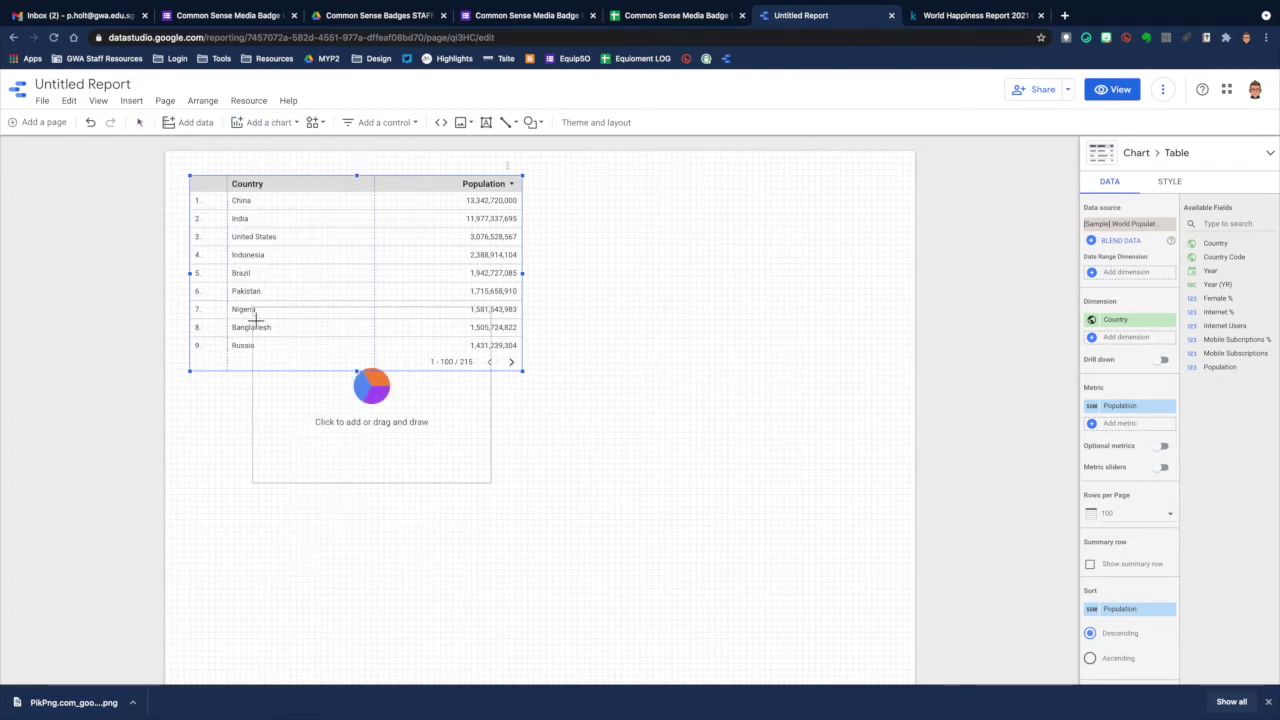
click(561, 184)
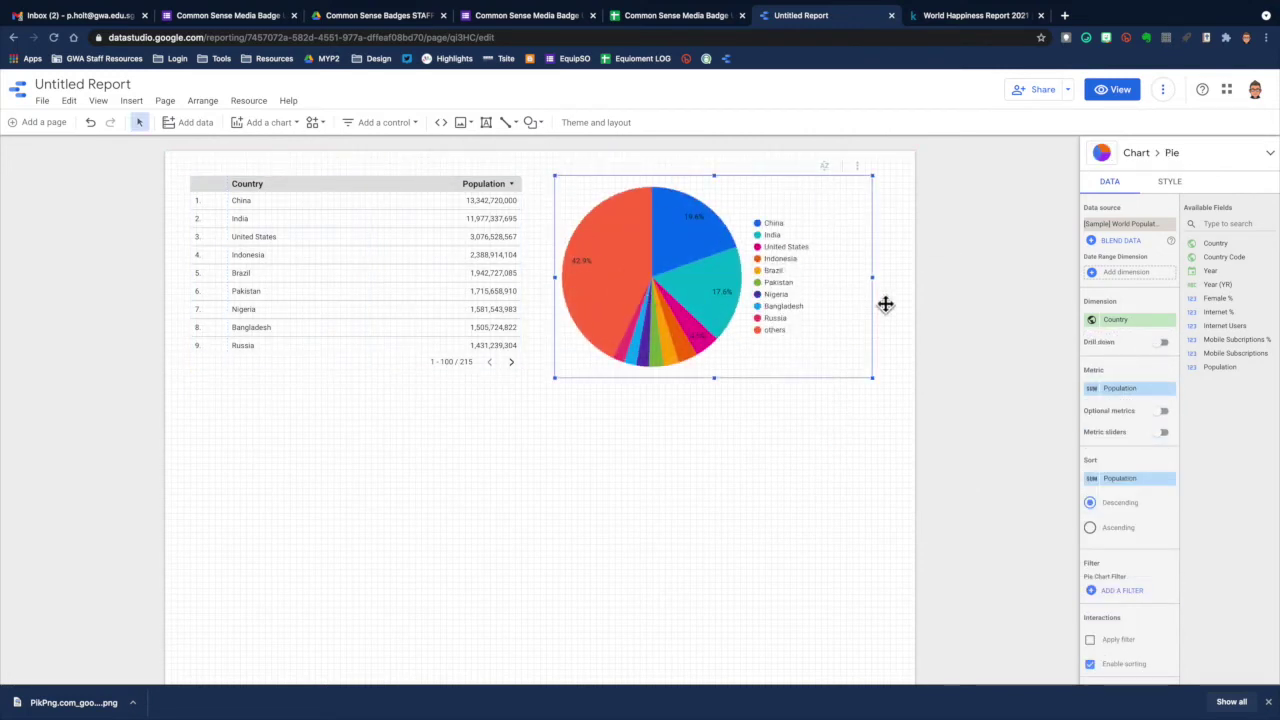
Change the pie chart's metric to Internet Users.
click(1121, 390)
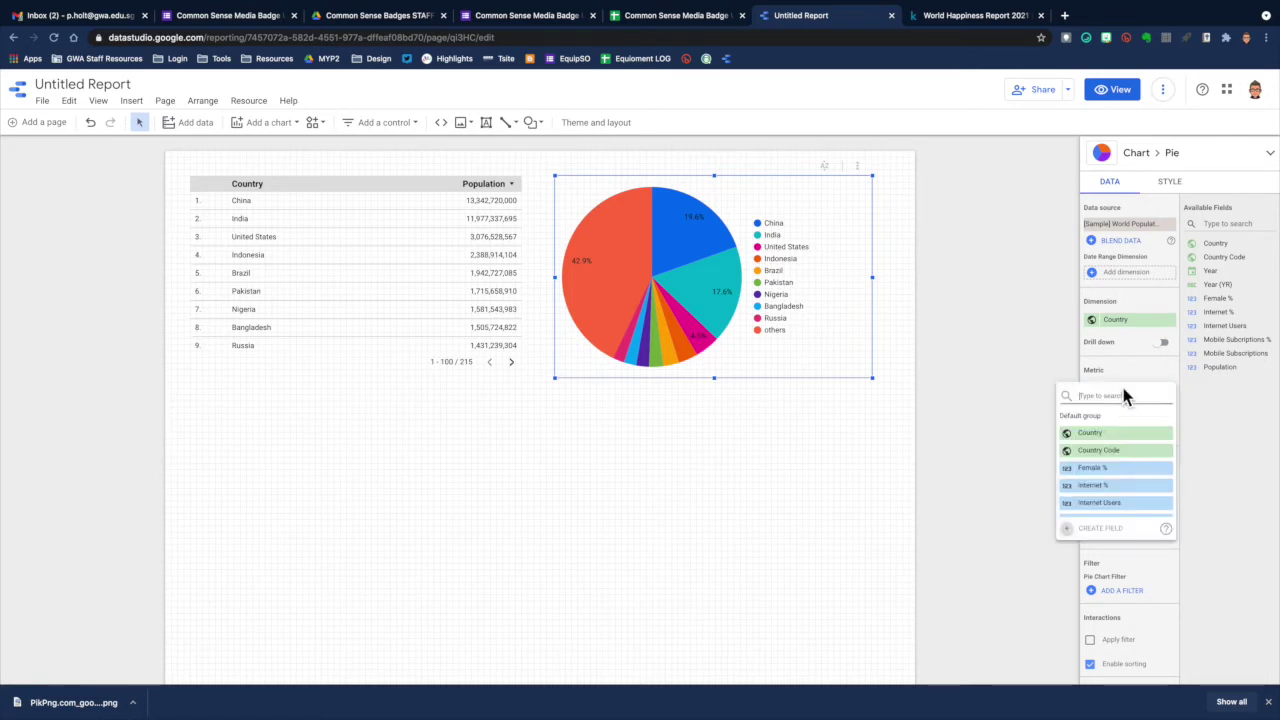
scroll(1128, 491, down, 1)
scroll(1131, 493, down, 1)
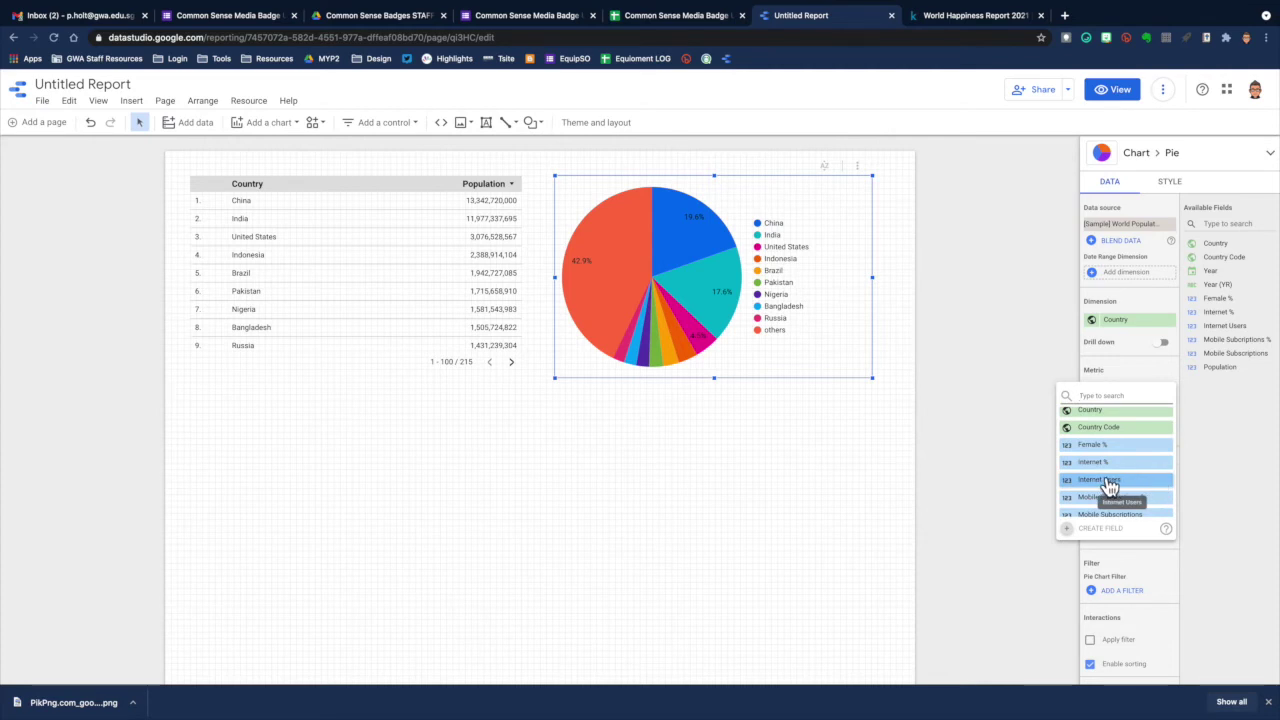
click(1110, 483)
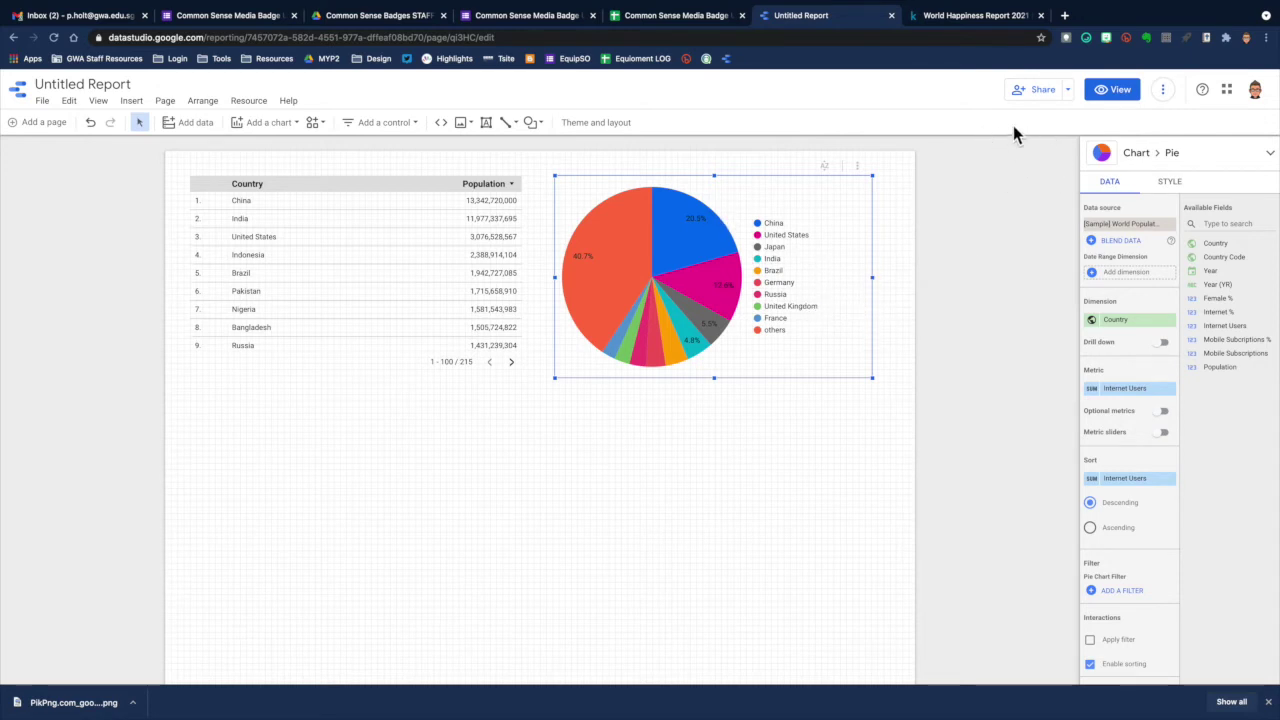
Preview the report in view mode, examine the pie slices for China and others, and return to editing.
click(1112, 89)
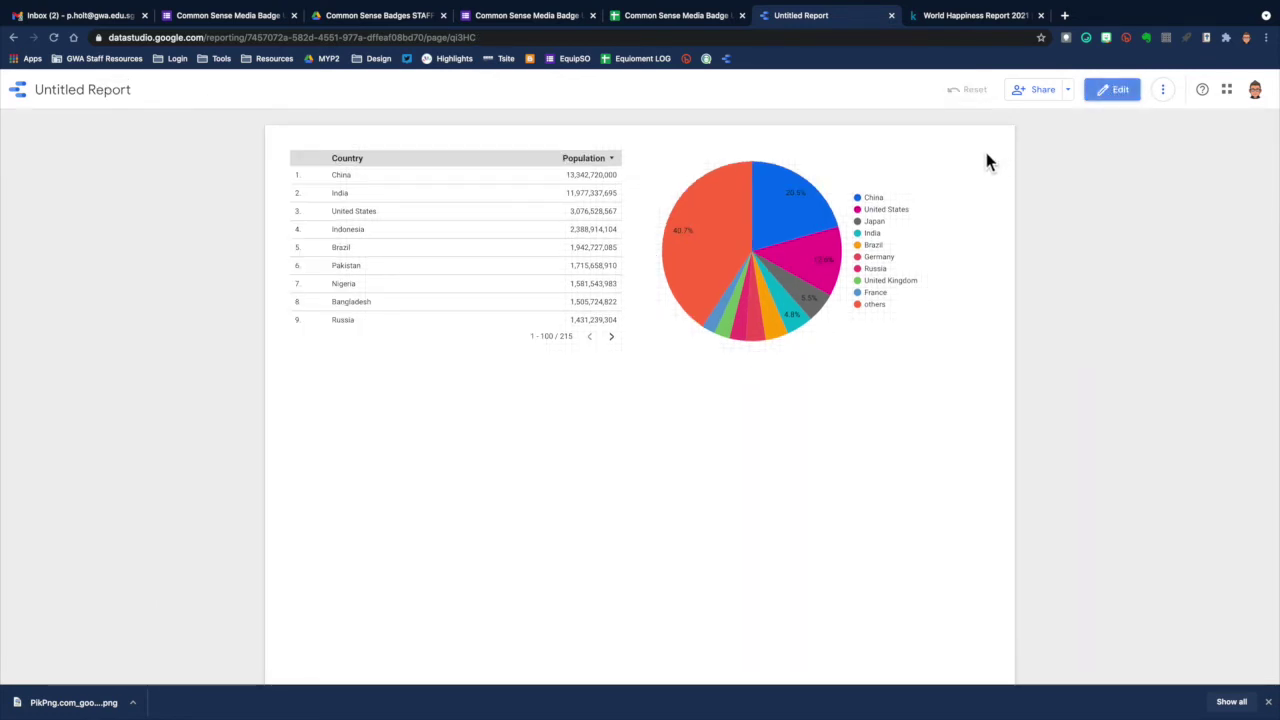
mouse_move(786, 192)
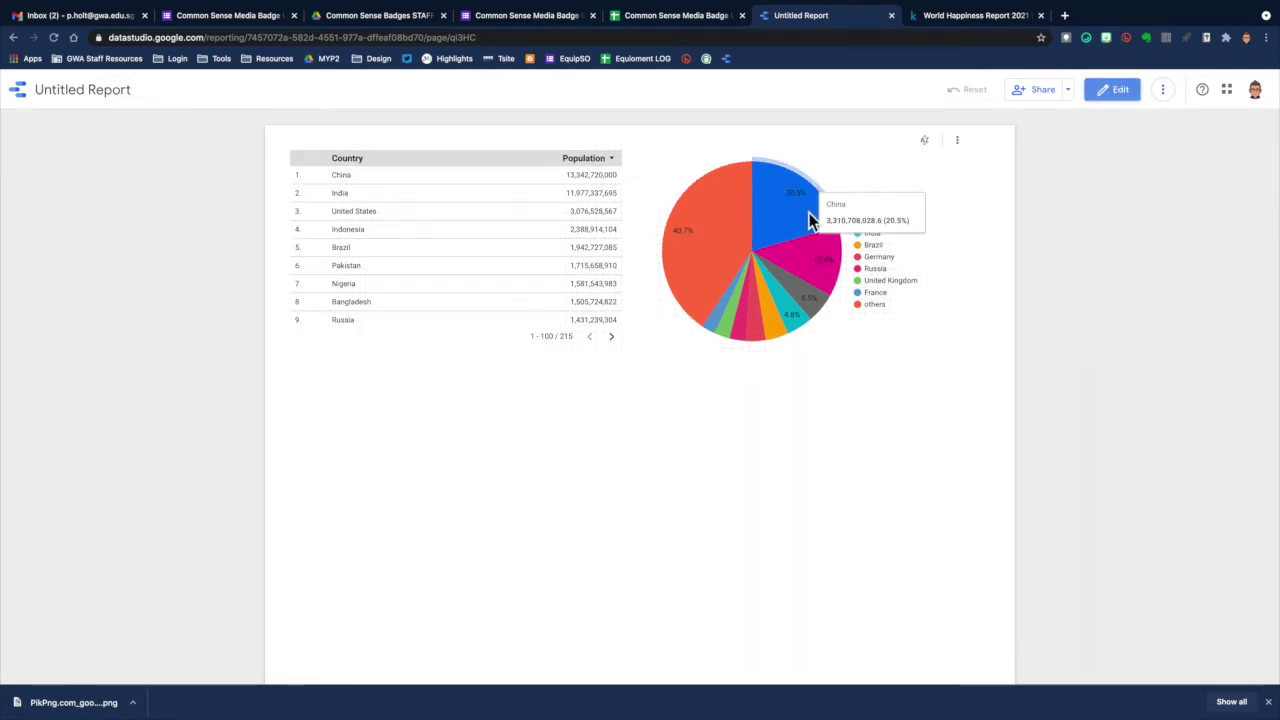
mouse_move(713, 211)
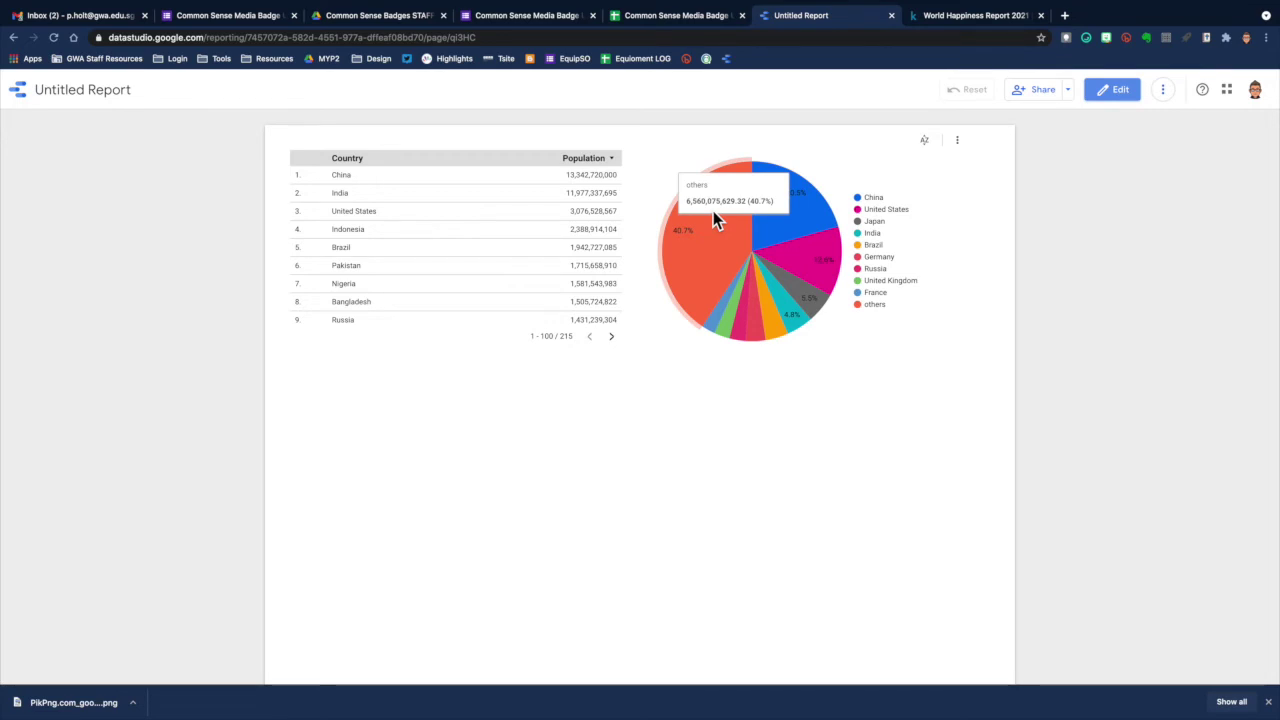
click(1114, 92)
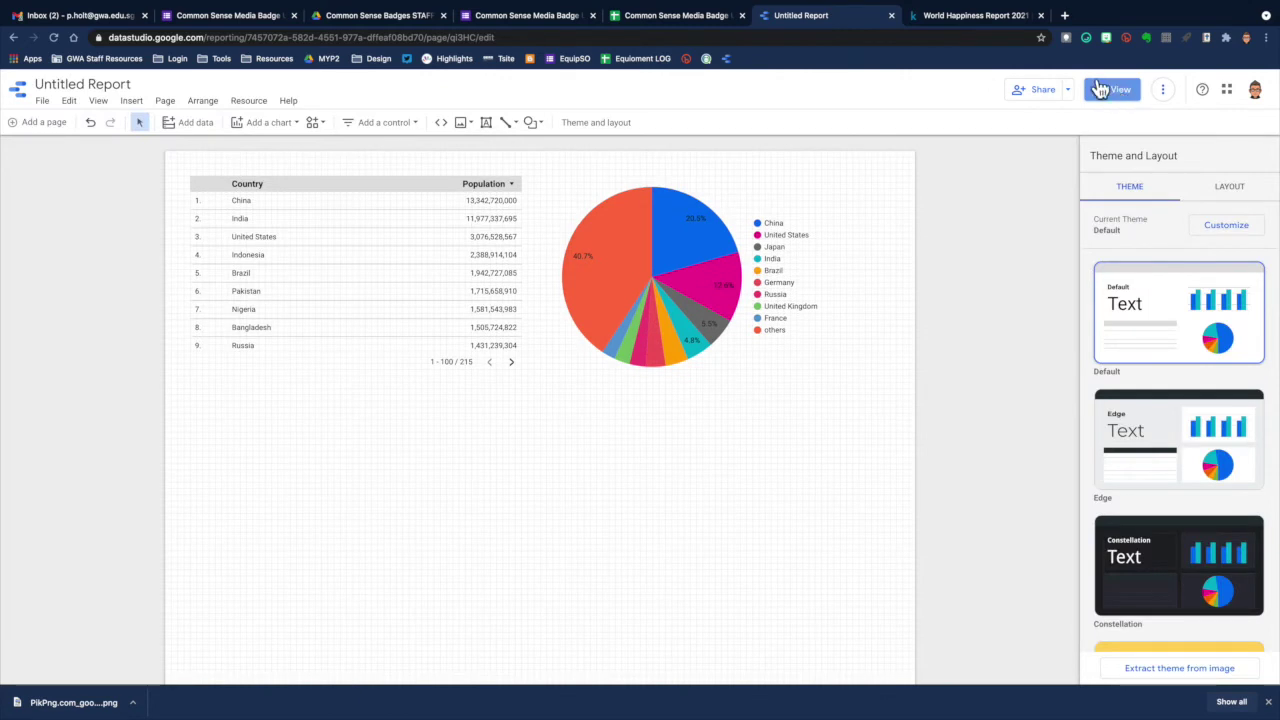
Add a filled Google map across the page below the table and pie chart, with Female % as its color metric.
scroll(677, 460, down, 1)
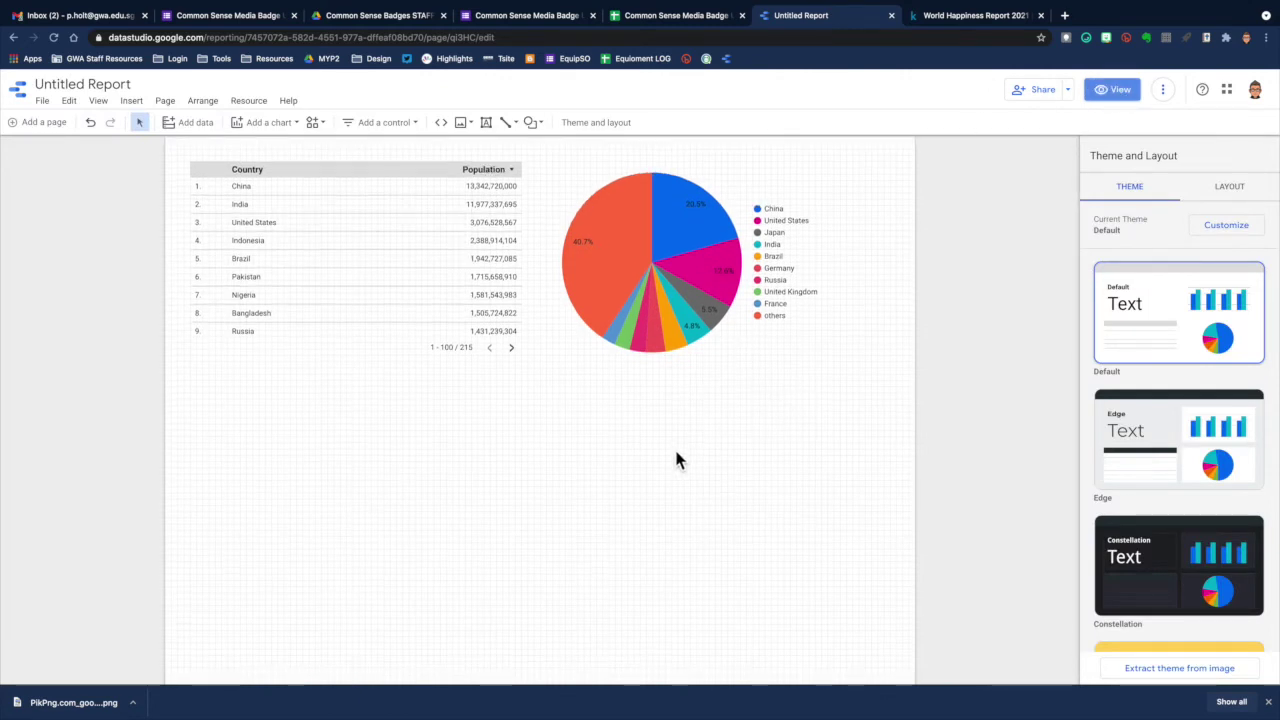
click(266, 123)
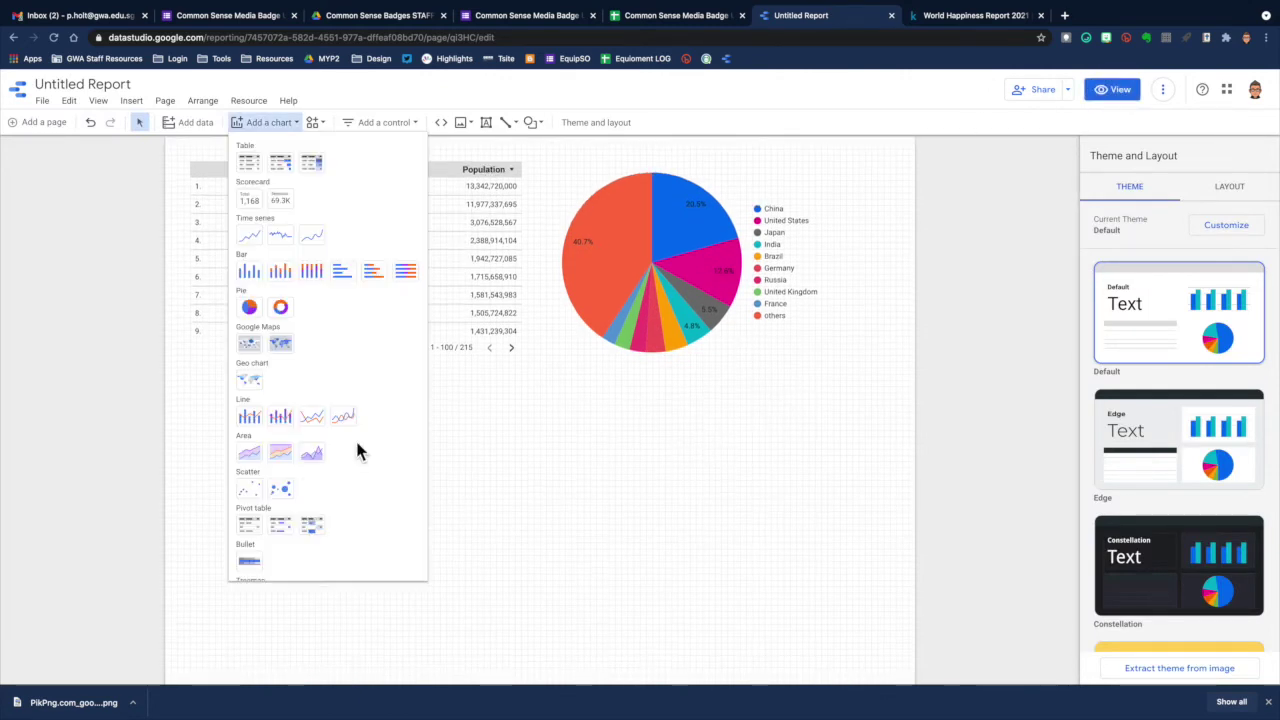
click(283, 346)
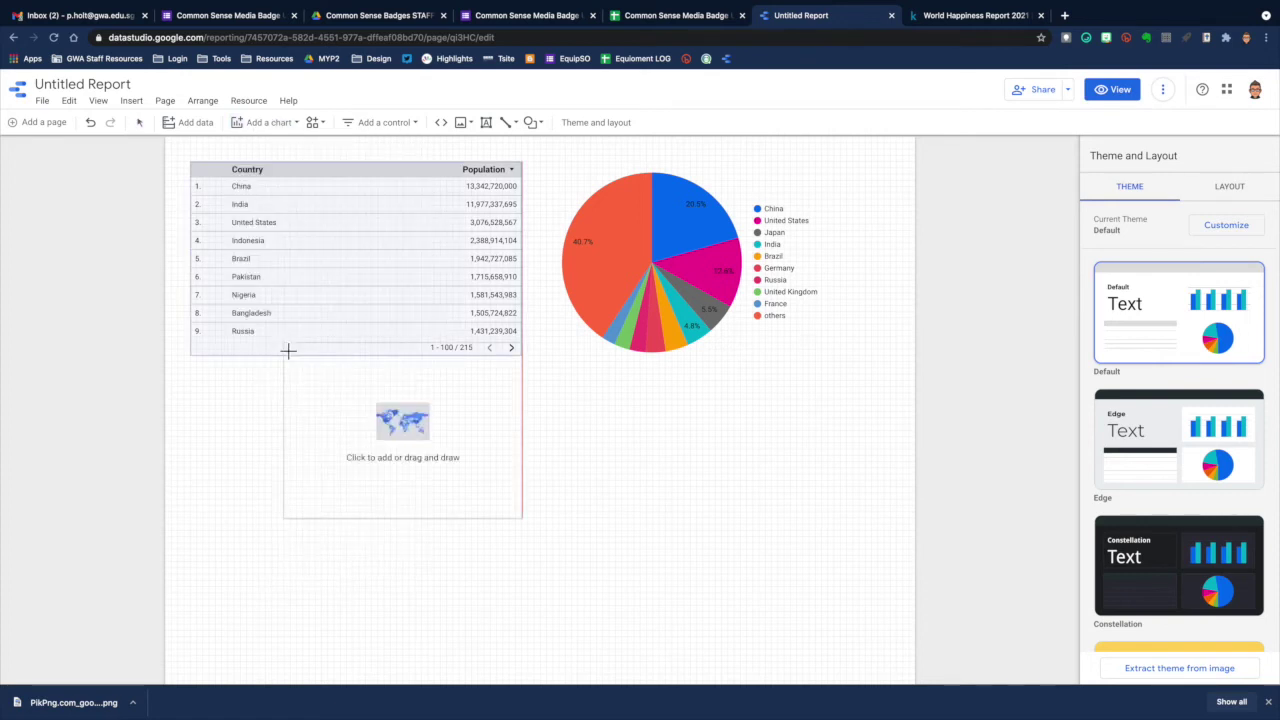
click(193, 421)
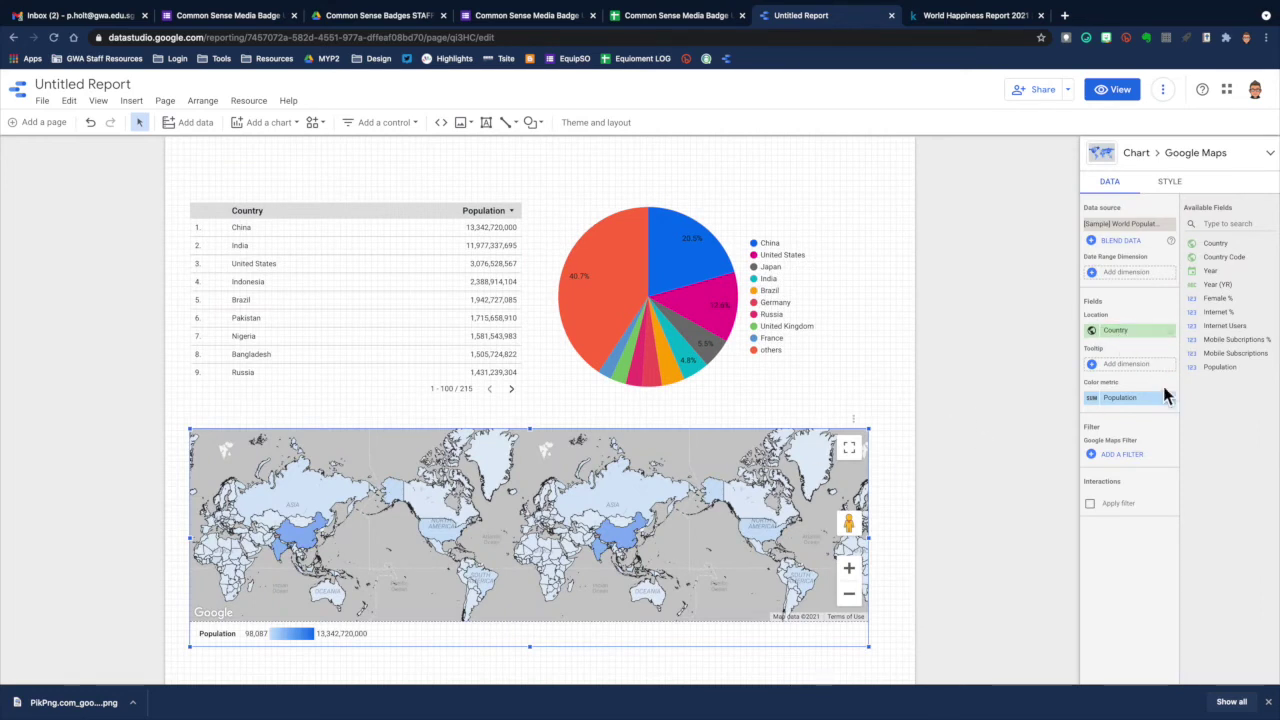
click(1128, 400)
click(1120, 480)
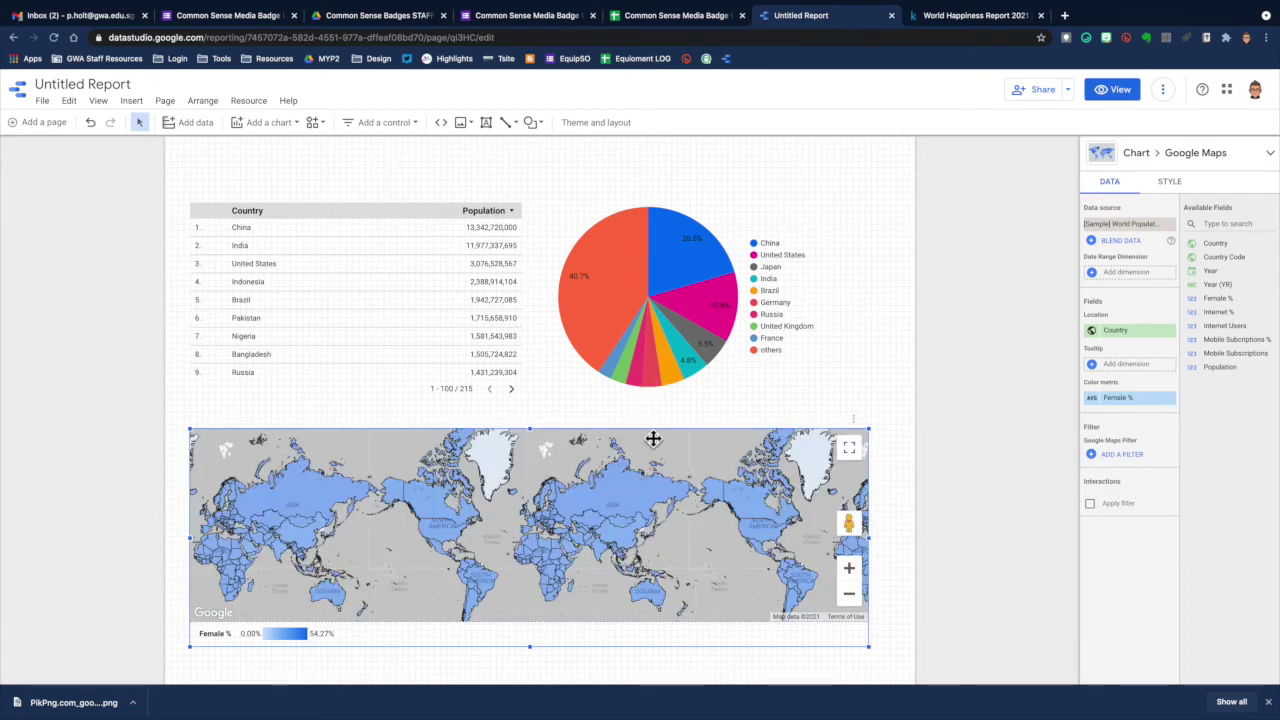
Add a text box above the charts reading "Population Data: Internet Users and Percentage of Female Population".
scroll(654, 437, up, 1)
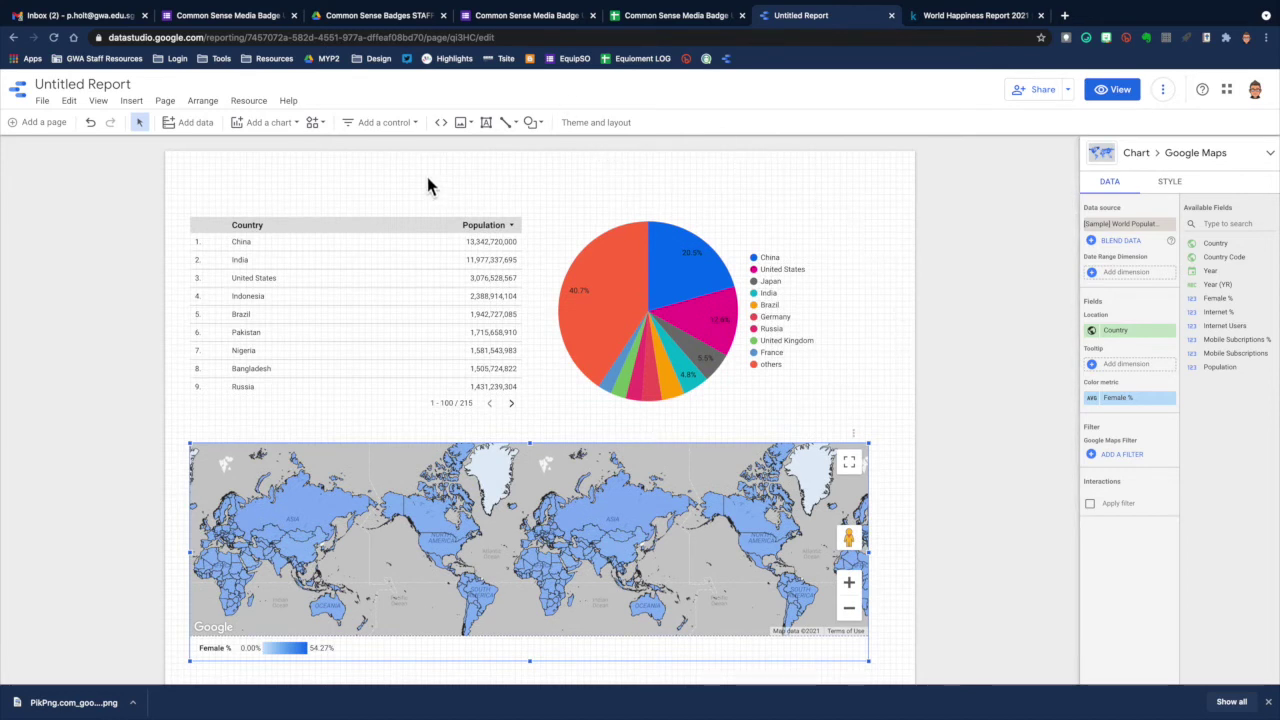
click(490, 124)
drag(253, 163, 853, 207)
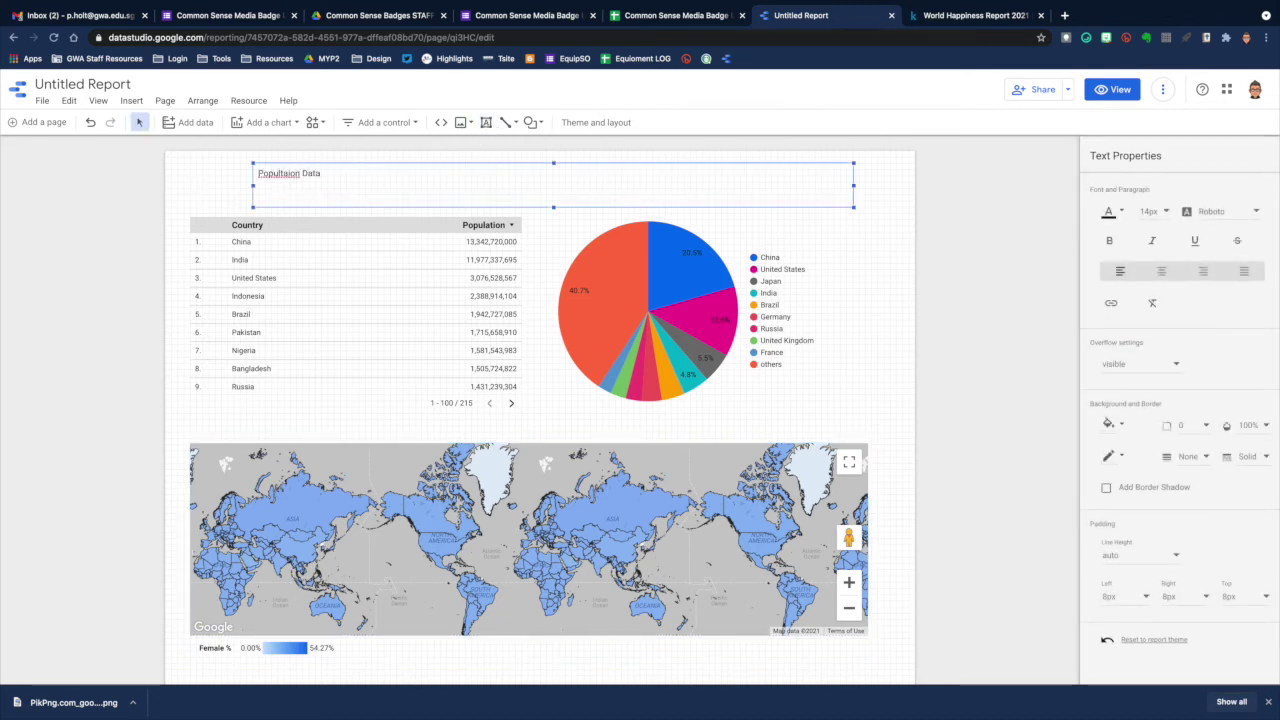
text(Popultaion Data)
Format the title text above the charts as larger, bold and centered.
click(1152, 211)
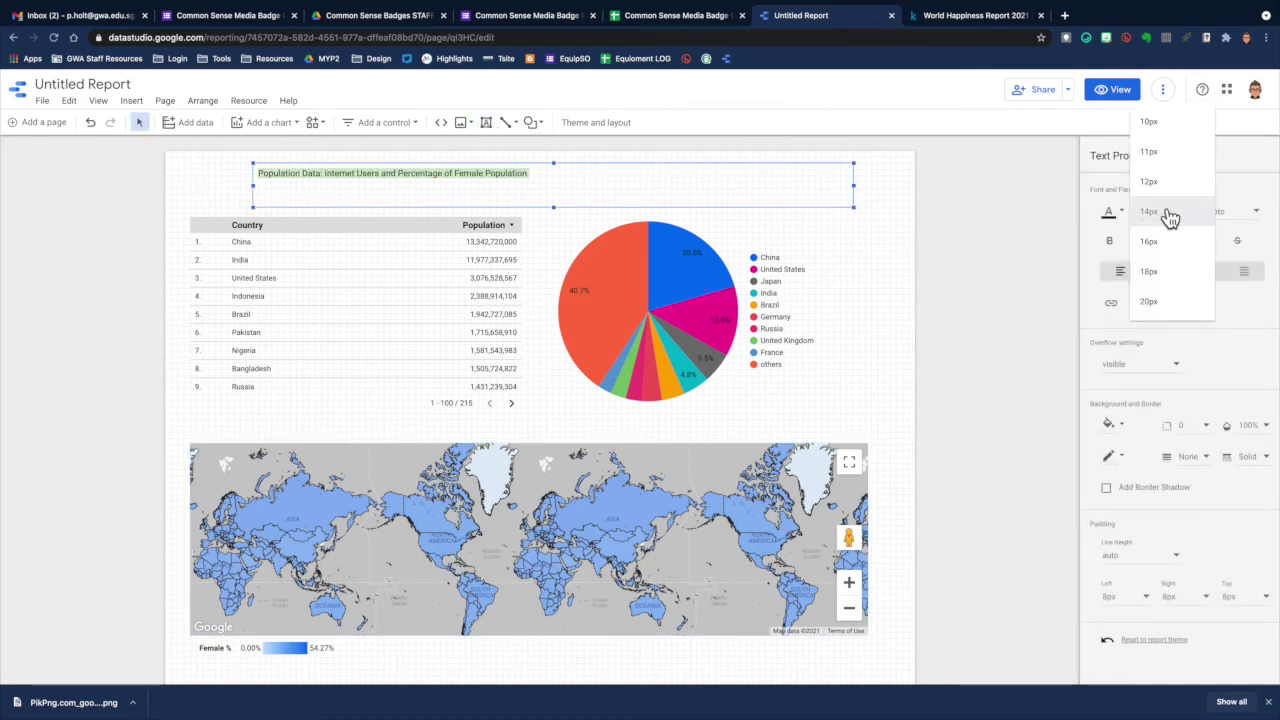
scroll(1172, 280, down, 3)
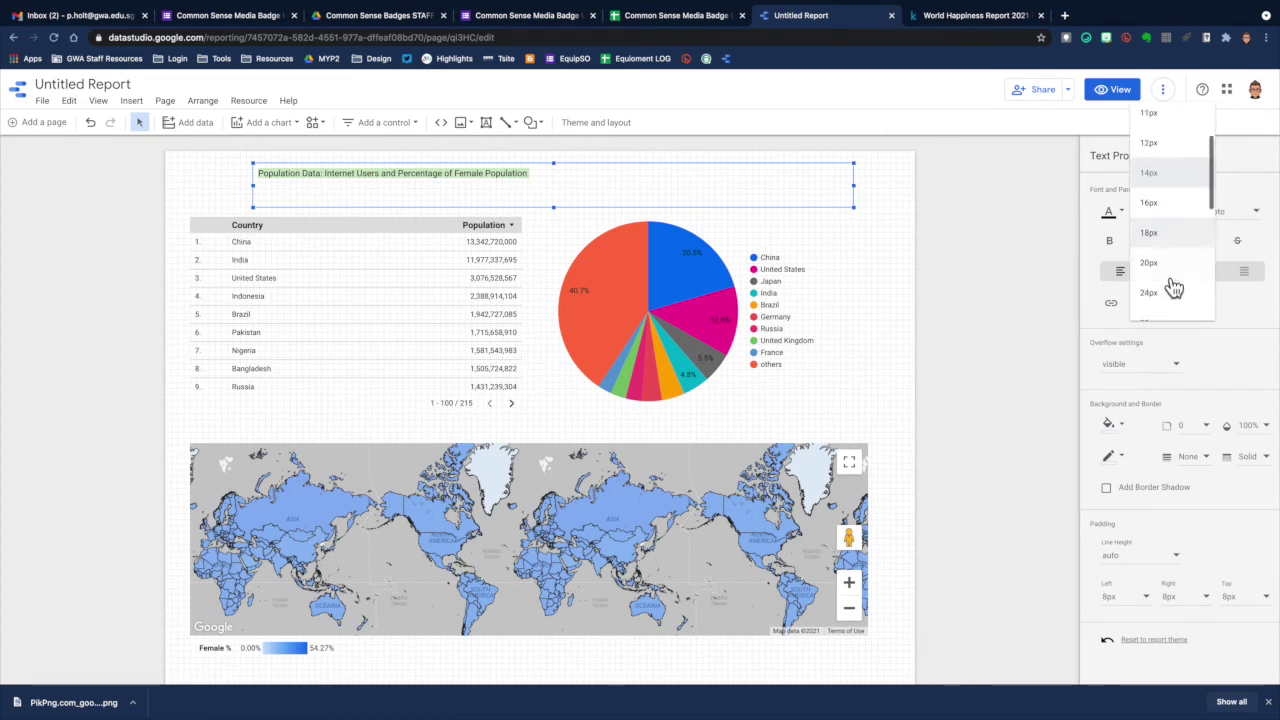
scroll(1155, 295, down, 2)
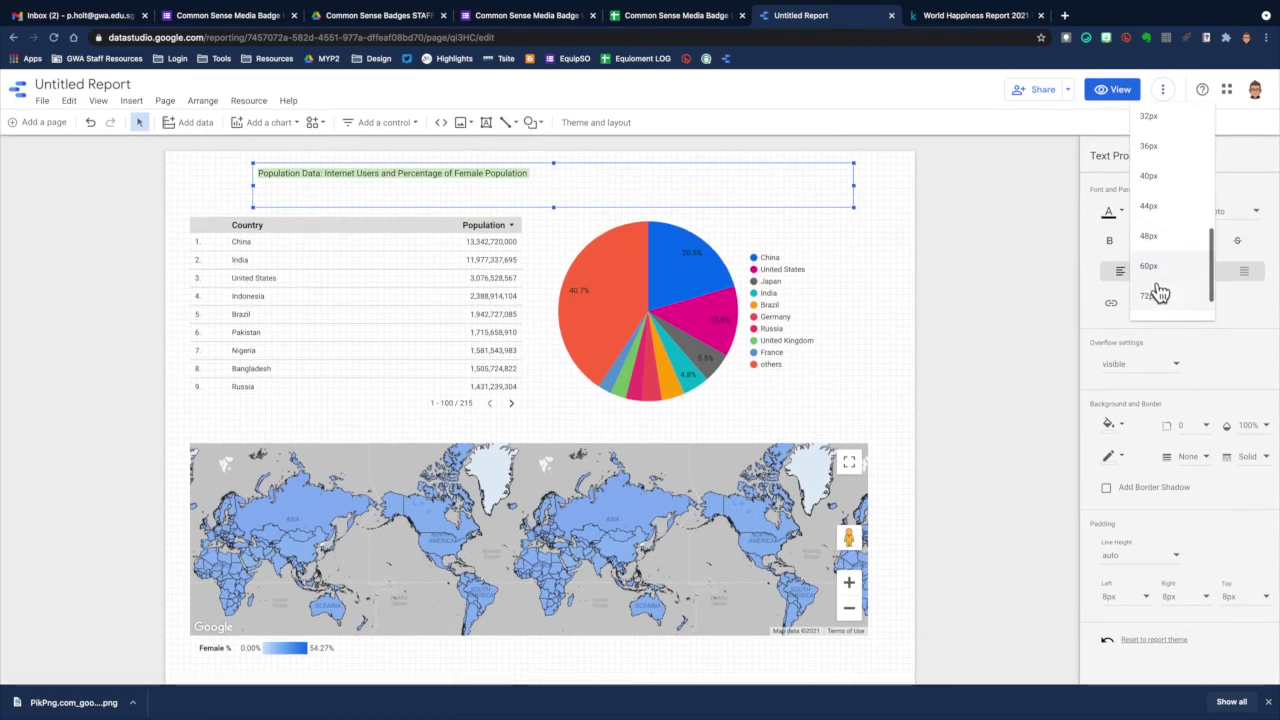
click(1154, 294)
click(1166, 212)
click(1160, 271)
click(948, 235)
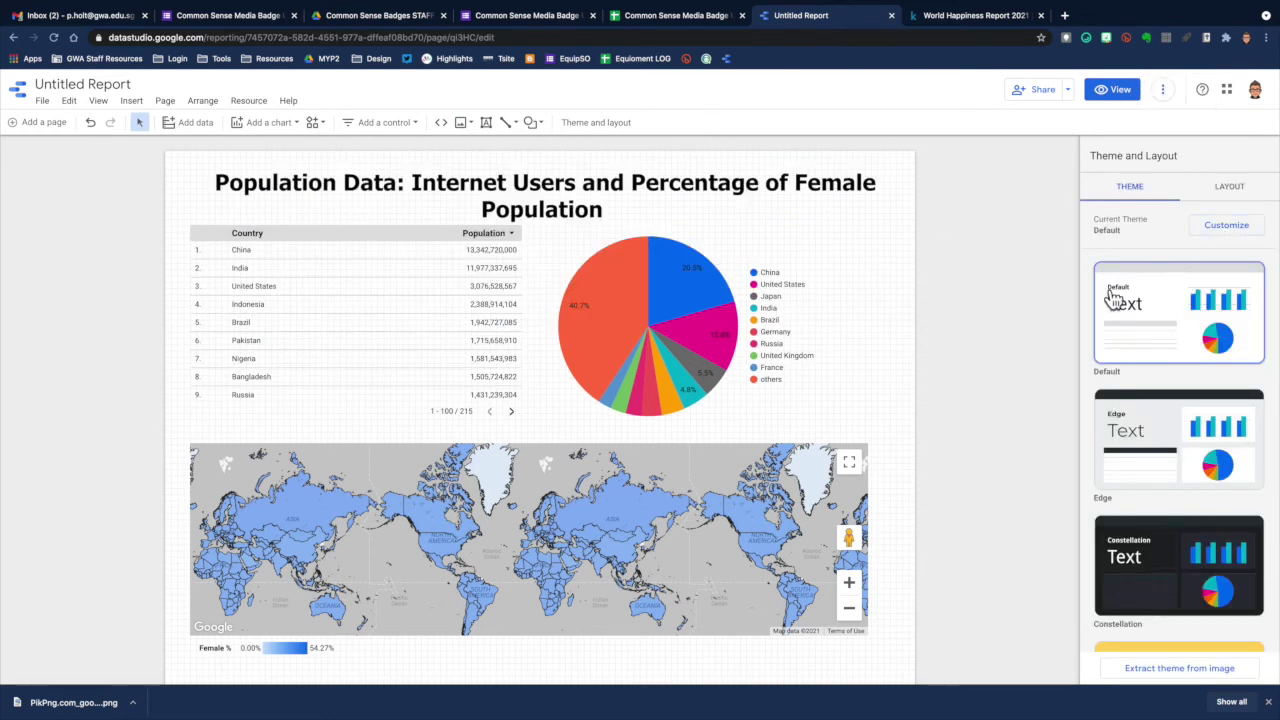
Apply the Simple Dark theme to the report and switch to view mode.
scroll(1205, 473, down, 1)
scroll(1205, 473, down, 6)
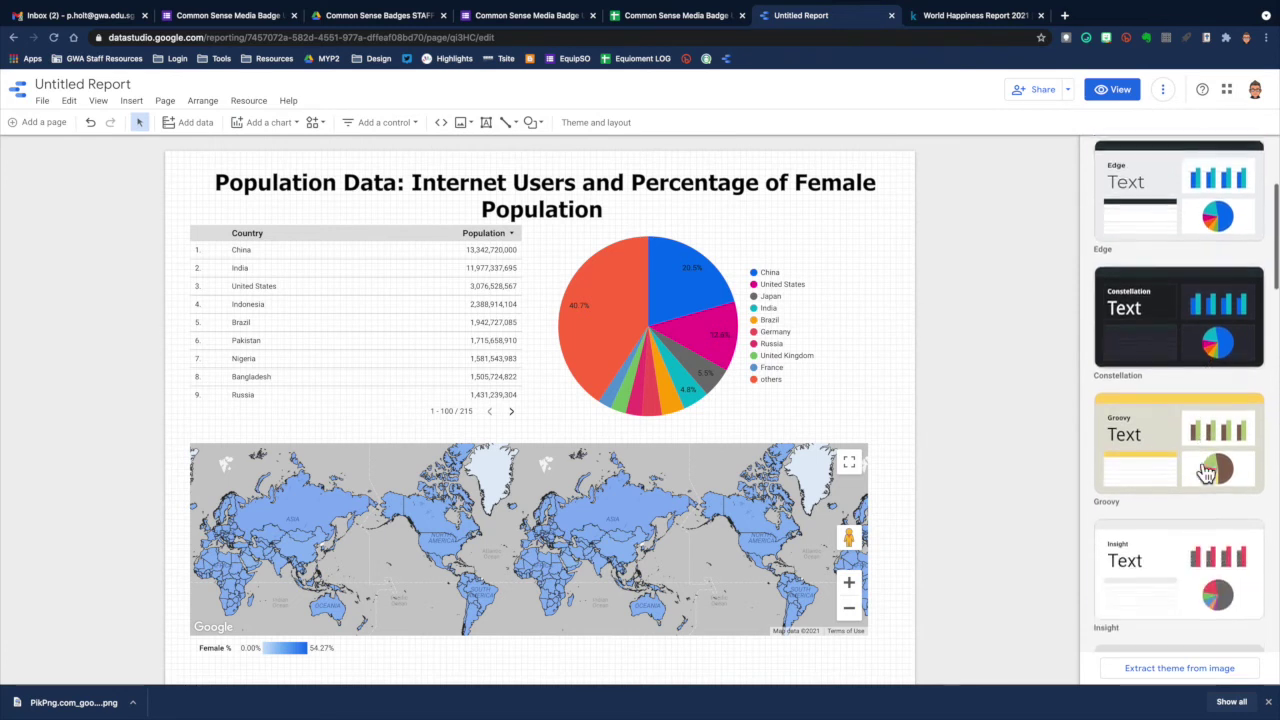
scroll(1205, 472, down, 1)
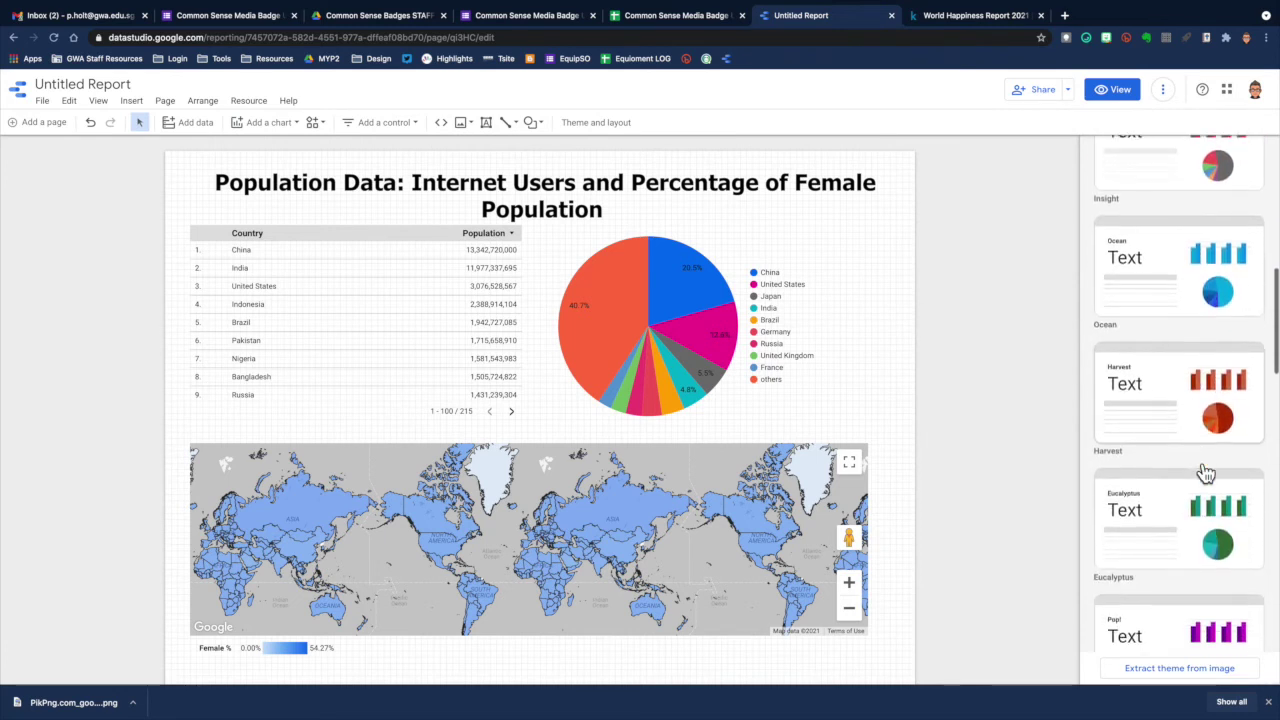
scroll(1190, 500, down, 1)
click(1185, 505)
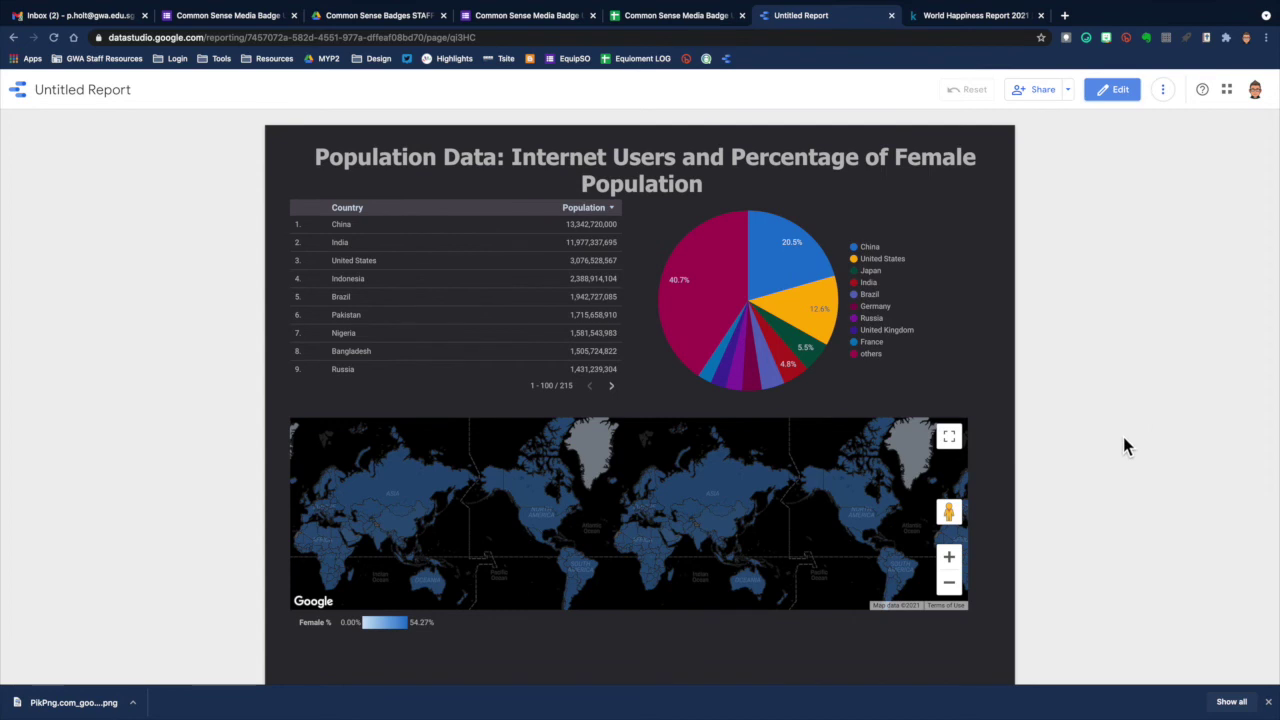
Present the report in full screen, exit the presentation, and refresh the report's data.
click(1075, 89)
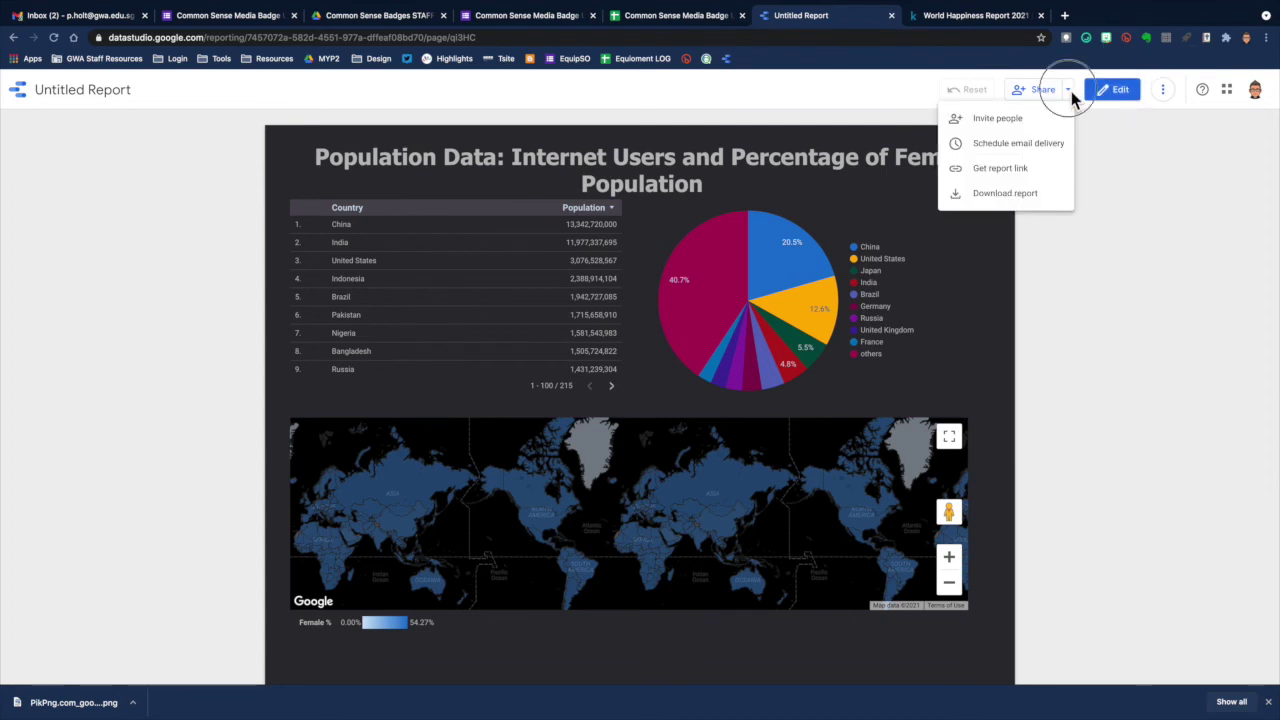
click(1164, 91)
click(1174, 183)
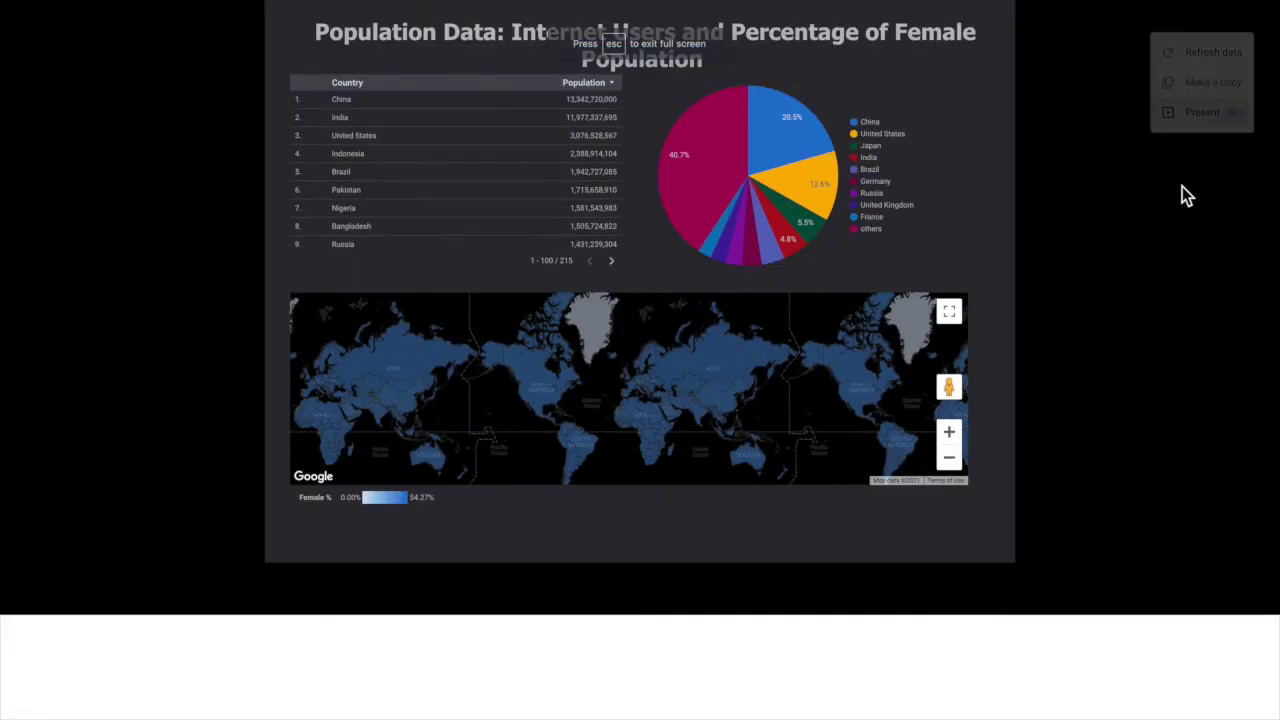
key(Escape)
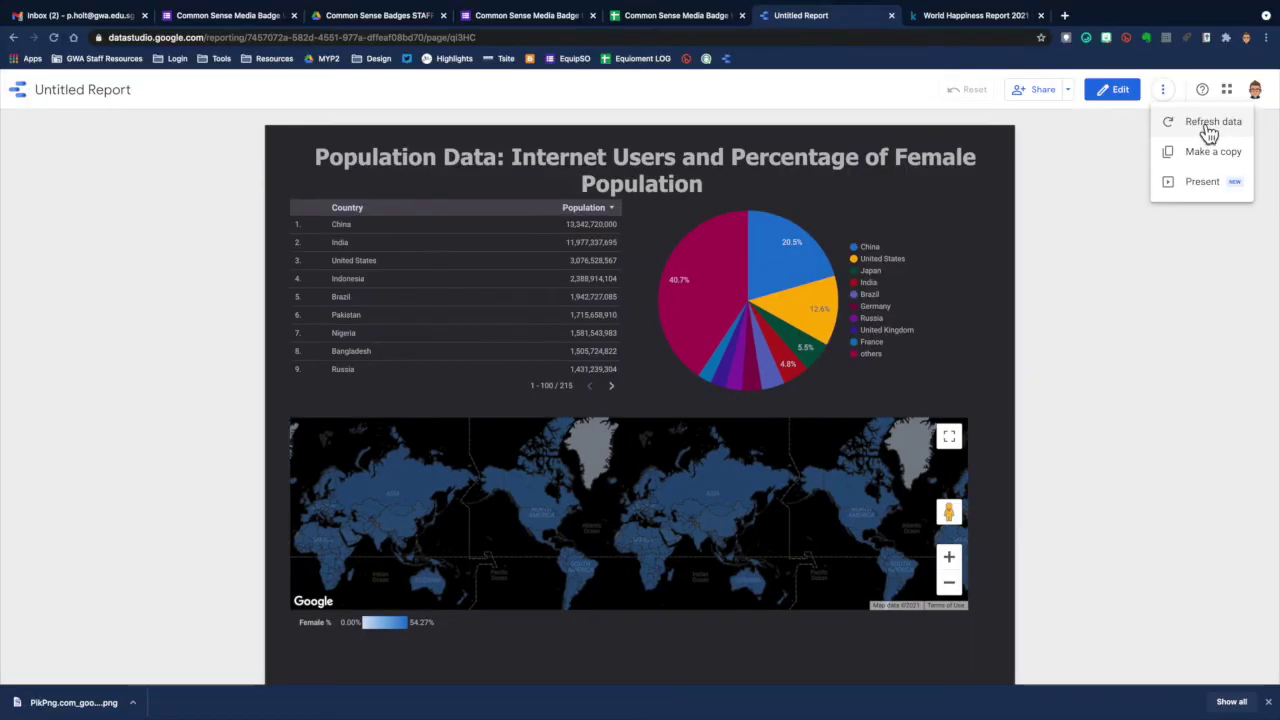
click(1211, 123)
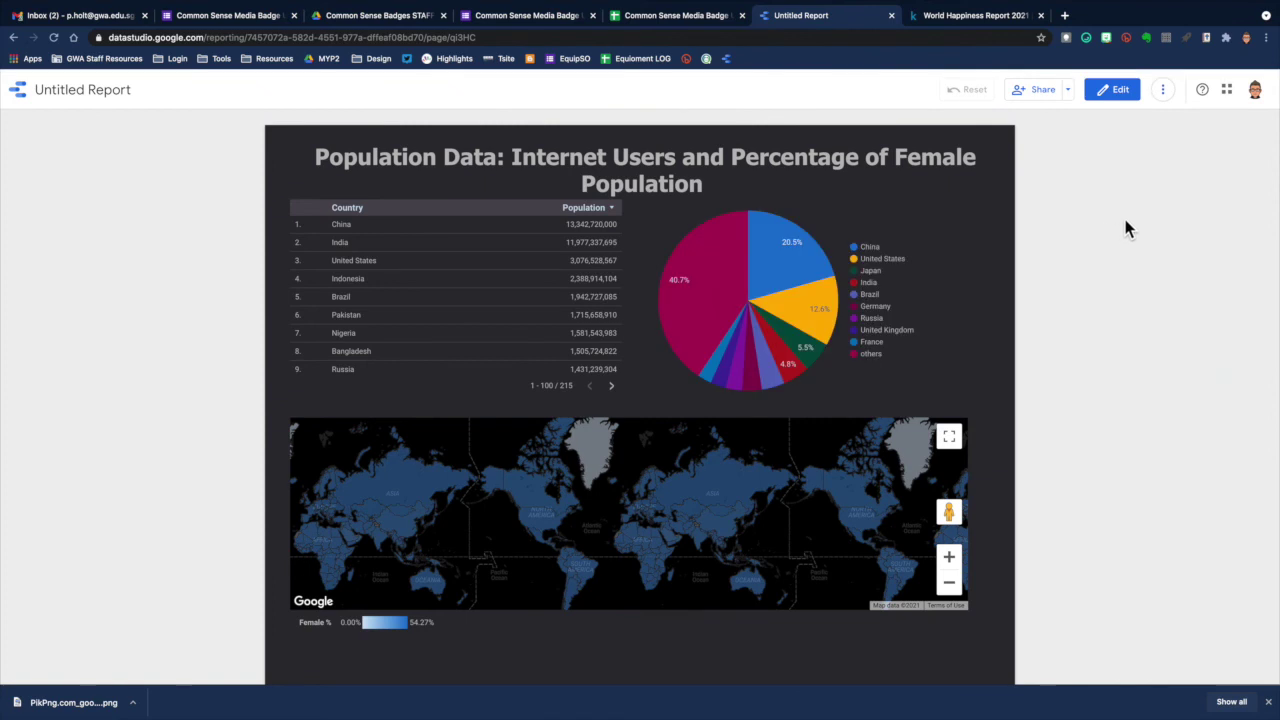
Return to editing and rename the report "Sample Data".
click(1112, 89)
click(97, 84)
text(Sample Data)
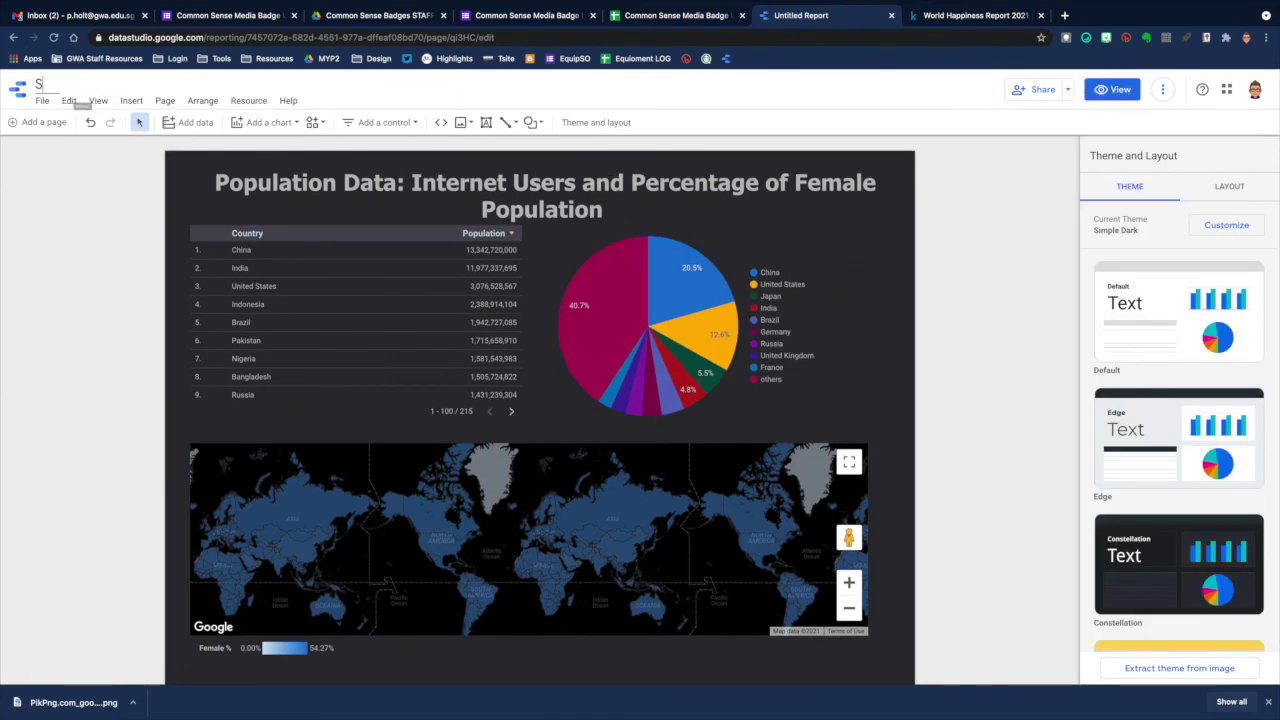
click(993, 348)
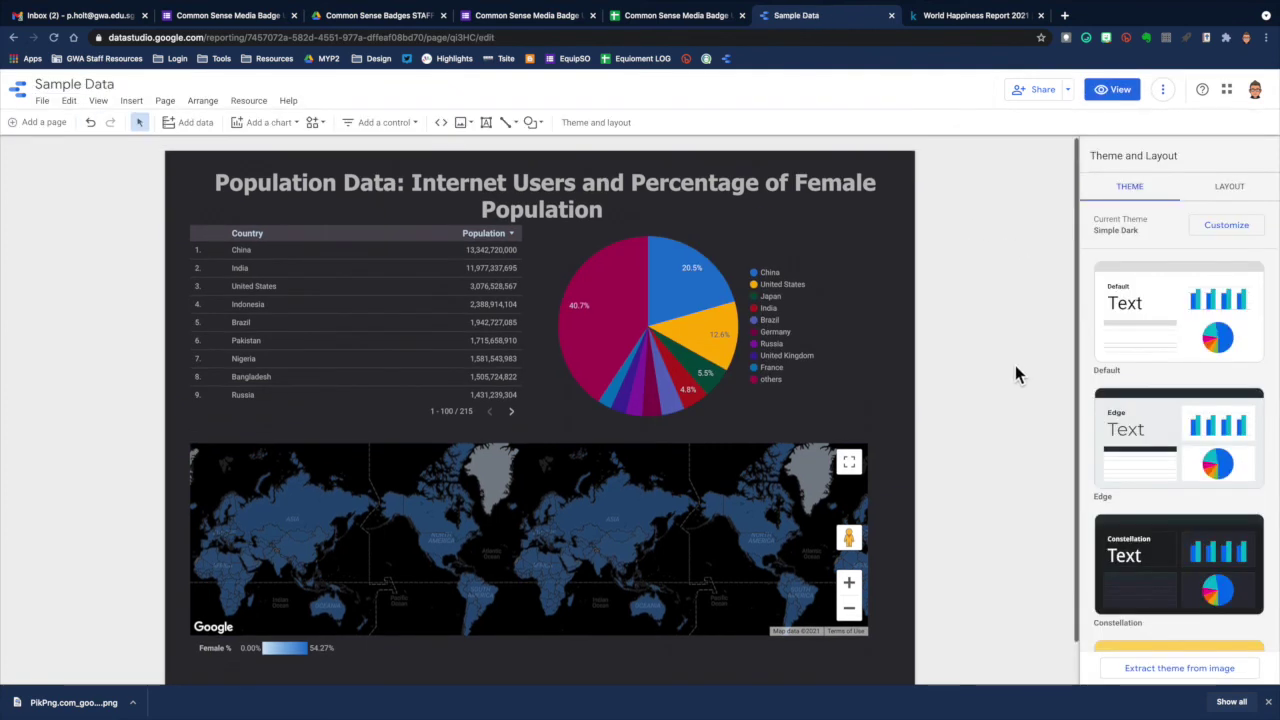